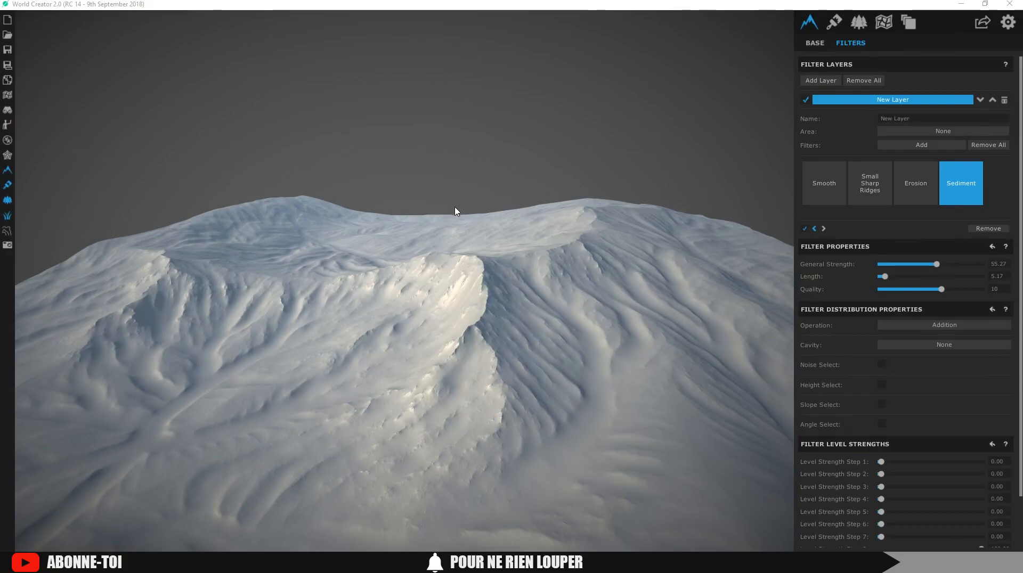
Switch the right panel from terrain Filters to the Area Layers list
{"action": "left_click", "coordinate": [887, 22]}
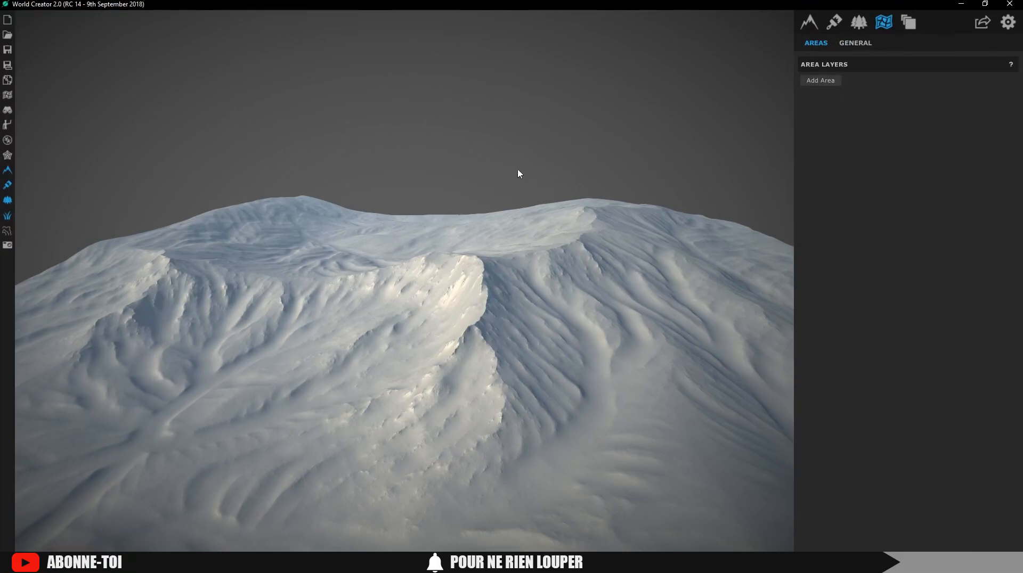
Add an area over the upper basin and resize it to about 927.44 by 954.17
{"action": "left_click", "coordinate": [813, 81]}
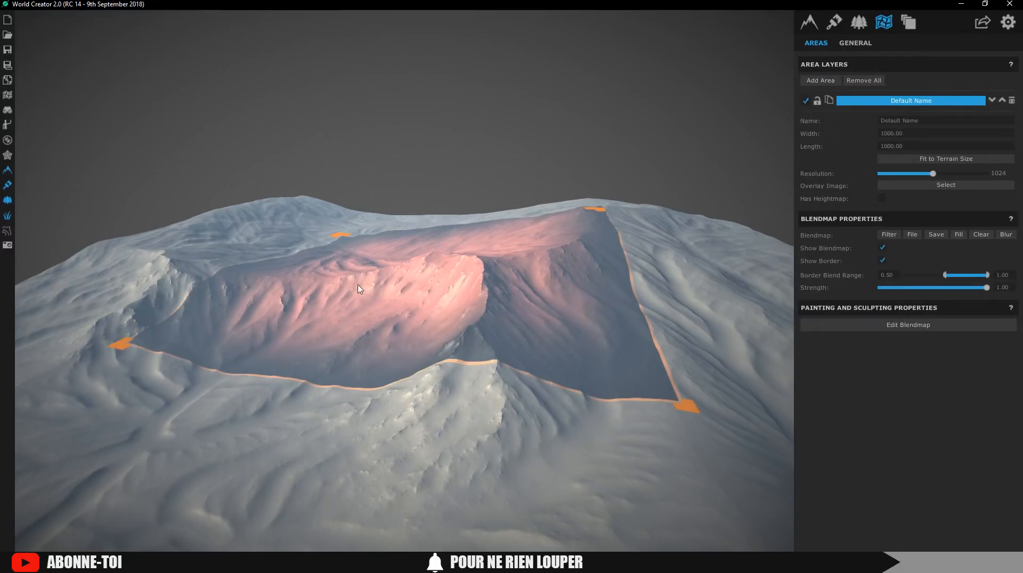
{"action": "left_click_drag", "start_coordinate": [335, 283], "coordinate": [383, 314]}
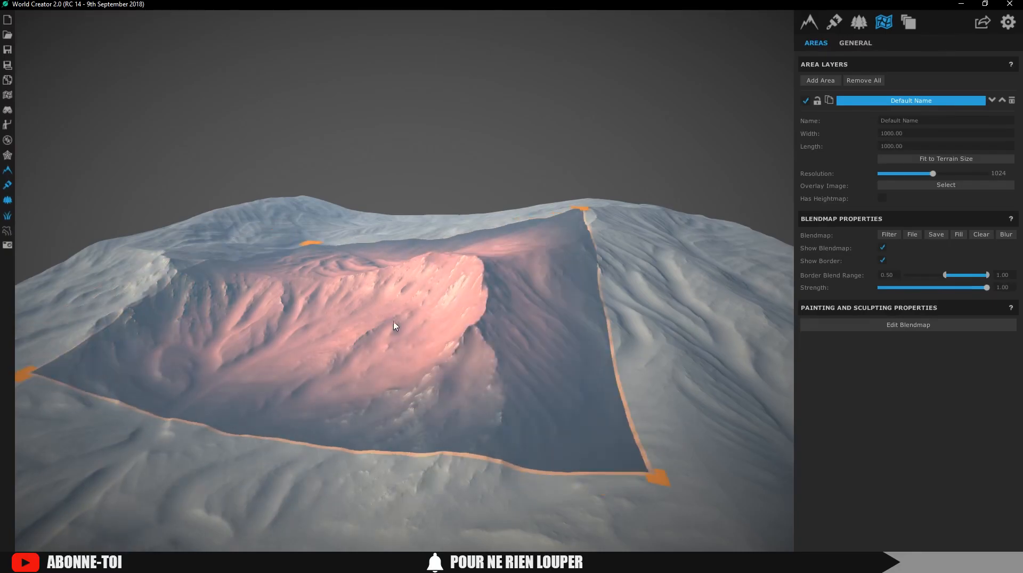
{"action": "left_click_drag", "start_coordinate": [669, 462], "coordinate": [582, 430]}
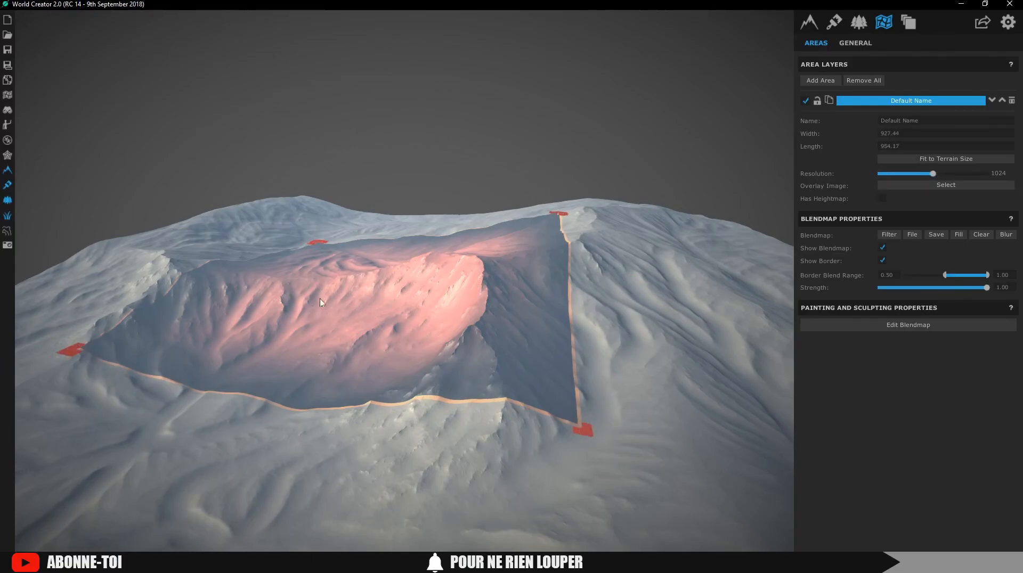
Enable Has Heightmap on the area, move it over the central basin, and enter heightmap editing
{"action": "left_click", "coordinate": [884, 200]}
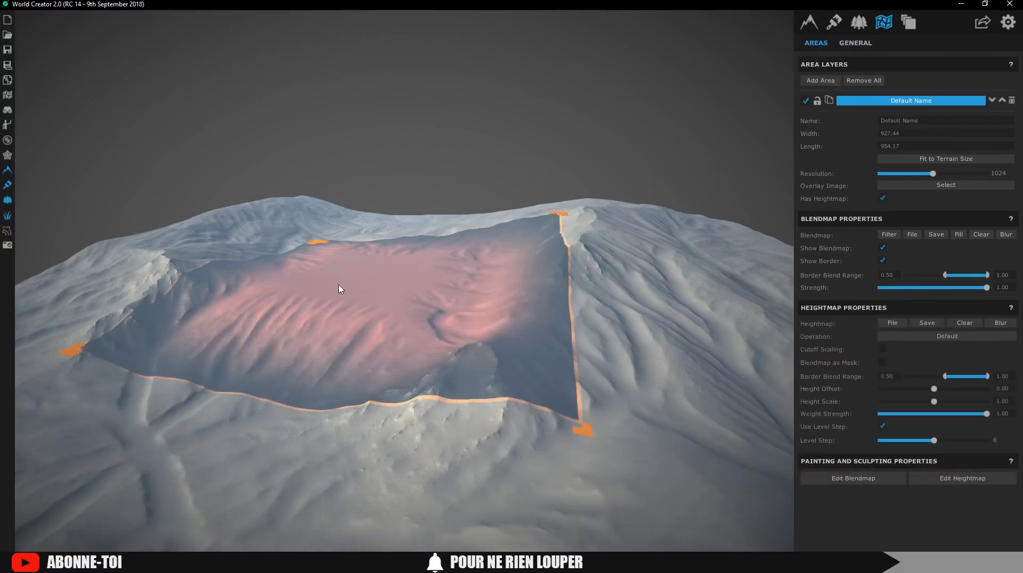
{"action": "left_click_drag", "start_coordinate": [395, 300], "coordinate": [489, 304]}
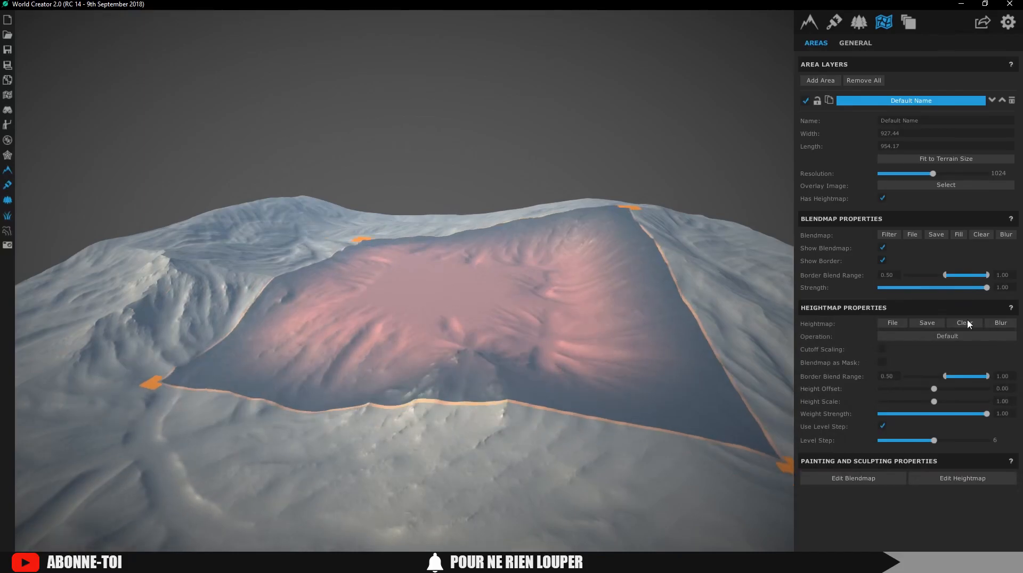
{"action": "key", "text": "ctrl"}
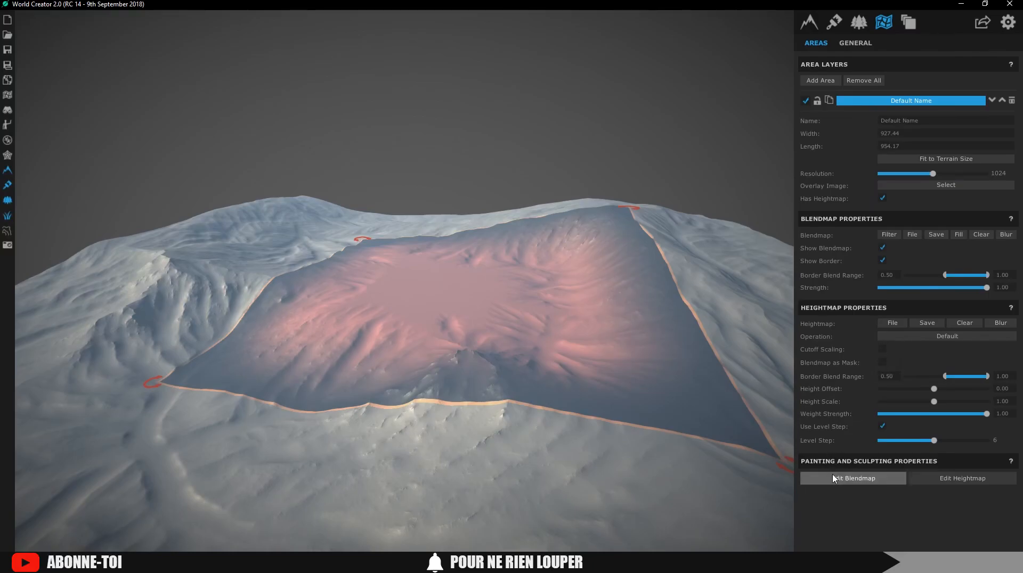
{"action": "left_click", "coordinate": [928, 479]}
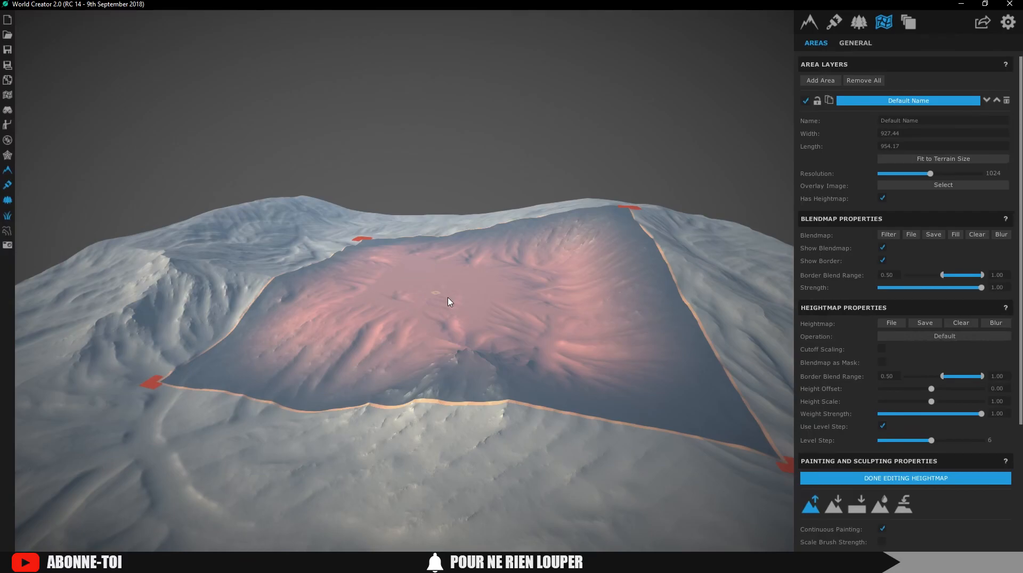
Set the base terrain precision to 1 m (2000 by 2000), then reselect the Default Name area
{"action": "left_click", "coordinate": [810, 26]}
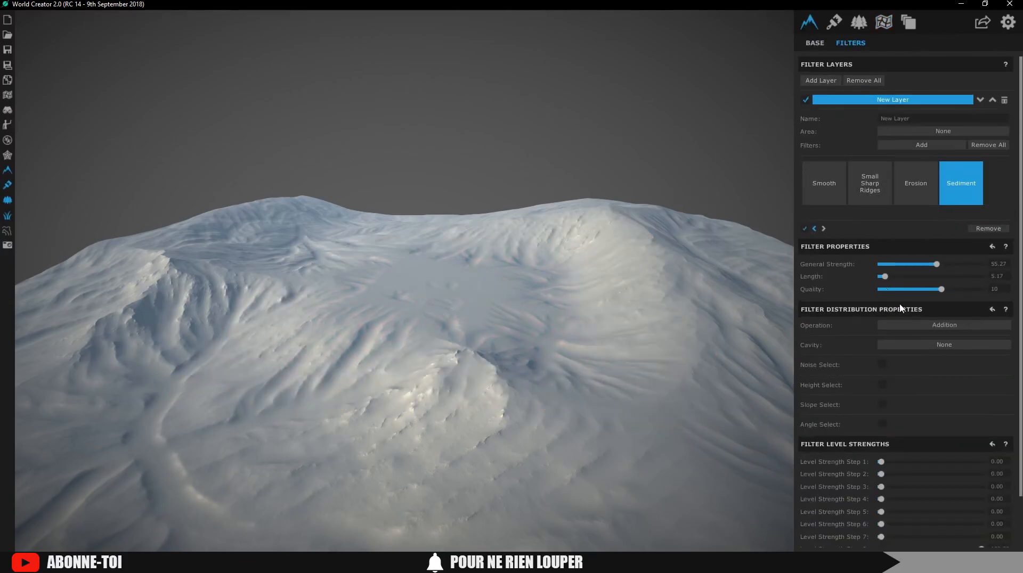
{"action": "left_click", "coordinate": [815, 42]}
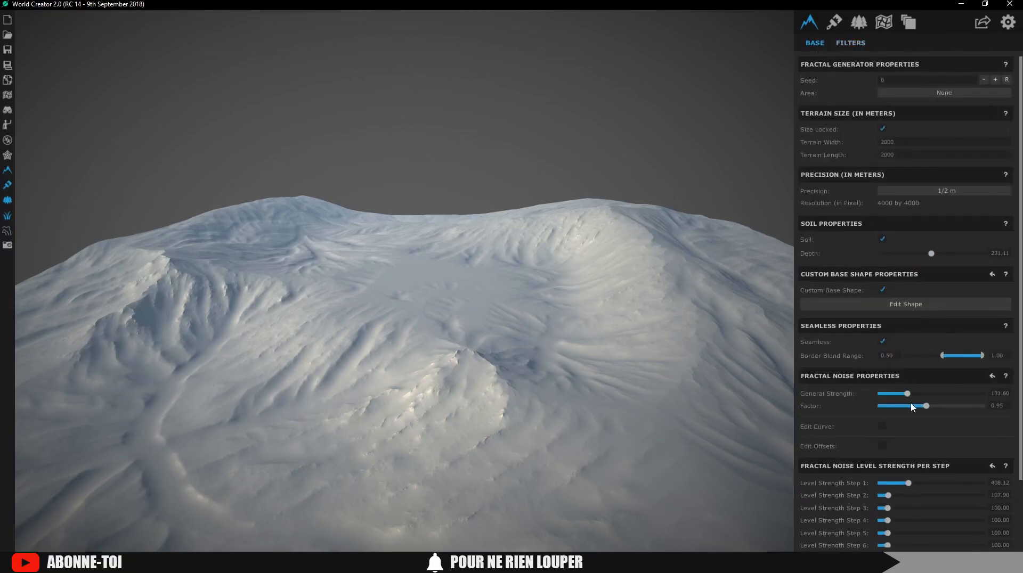
{"action": "left_click", "coordinate": [904, 191]}
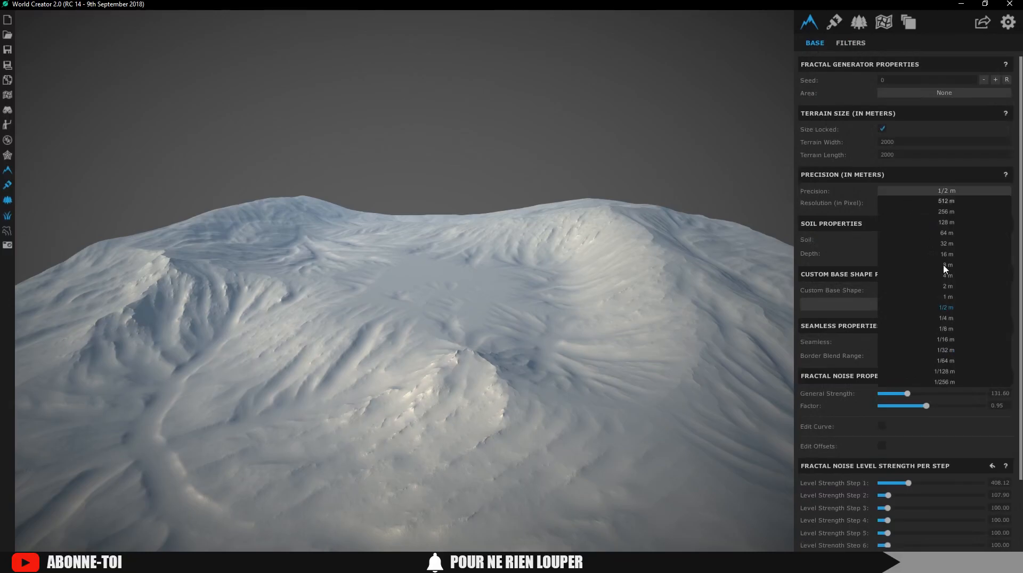
{"action": "left_click", "coordinate": [948, 297]}
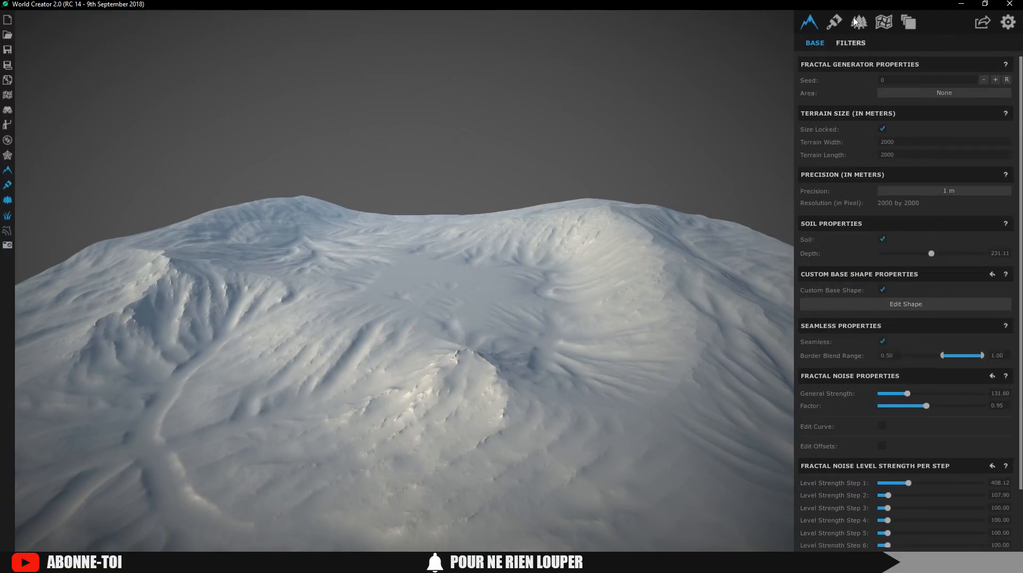
{"action": "left_click", "coordinate": [884, 22]}
{"action": "left_click", "coordinate": [863, 100]}
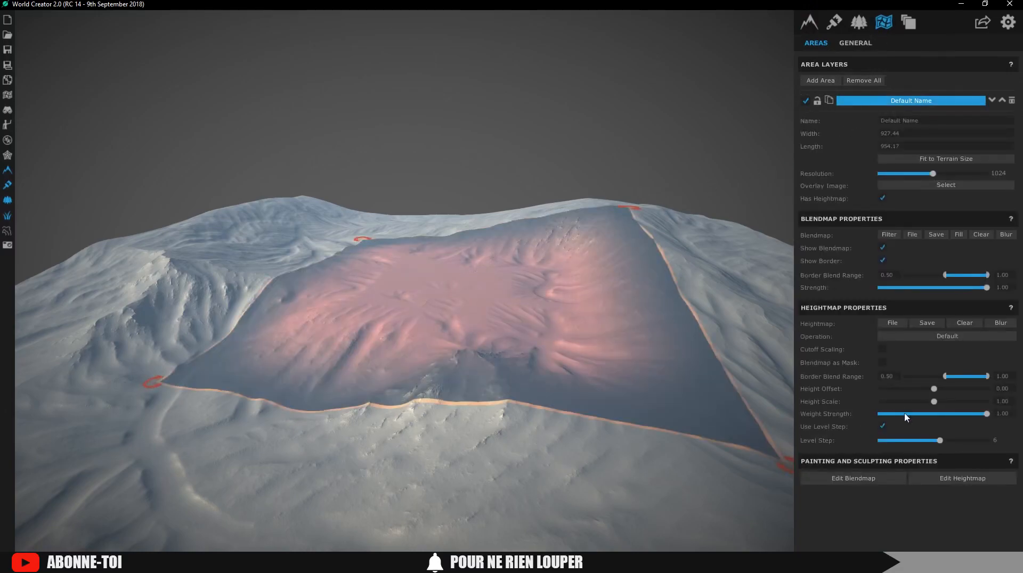
Raise a central peak and a rounded lump to its left using the plain round brush
{"action": "left_click", "coordinate": [932, 482]}
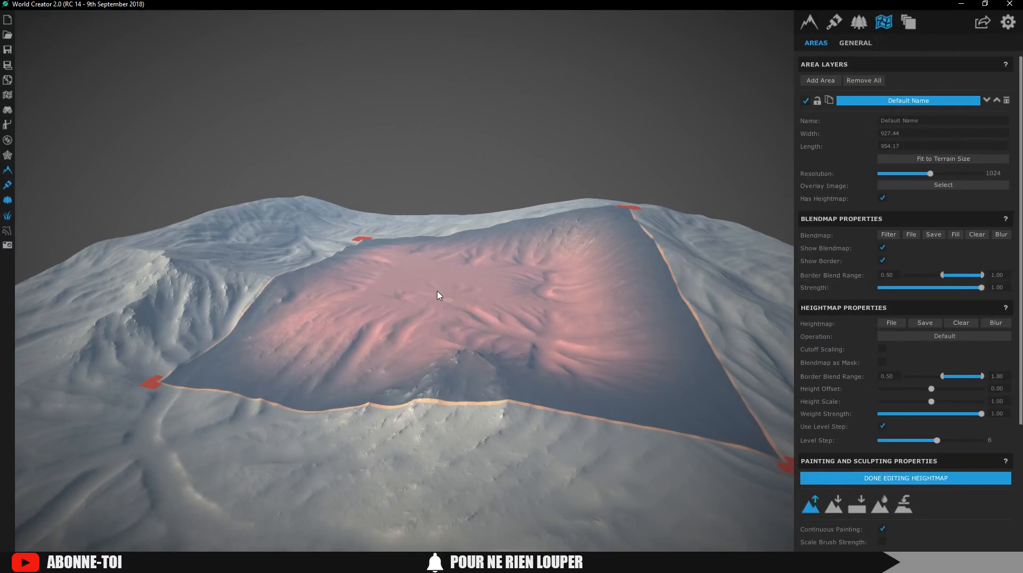
{"action": "scroll", "coordinate": [914, 516], "scroll_direction": "down", "scroll_amount": 1}
{"action": "scroll", "coordinate": [915, 516], "scroll_direction": "down", "scroll_amount": 1}
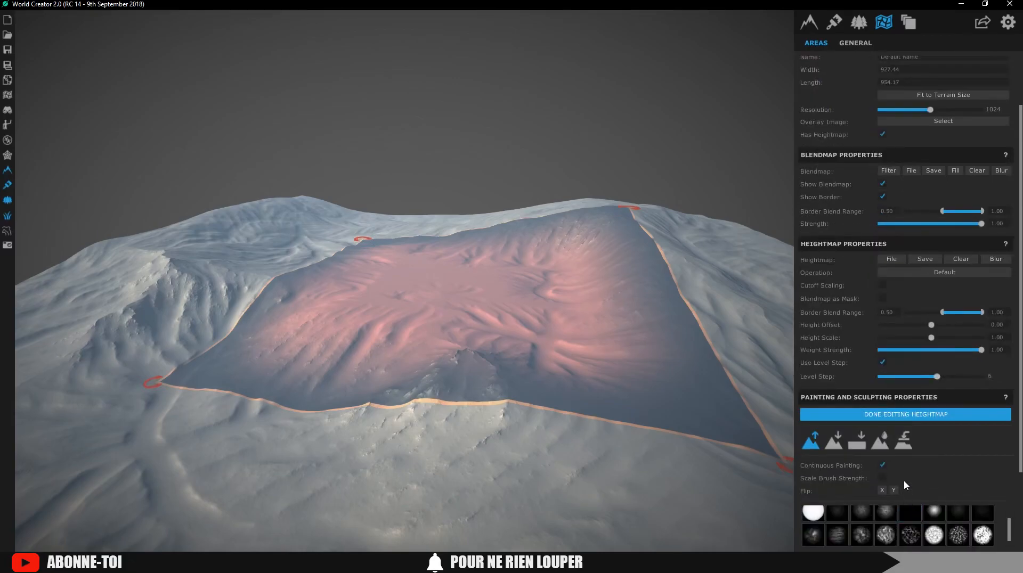
{"action": "left_click", "coordinate": [813, 513]}
{"action": "mouse_move", "coordinate": [446, 287]}
{"action": "left_mouse_down"}
{"action": "mouse_move", "coordinate": [425, 294]}
{"action": "mouse_move", "coordinate": [416, 322]}
{"action": "mouse_move", "coordinate": [441, 315]}
{"action": "mouse_move", "coordinate": [523, 335]}
{"action": "mouse_move", "coordinate": [548, 366]}
{"action": "mouse_move", "coordinate": [552, 400]}
{"action": "left_mouse_up"}
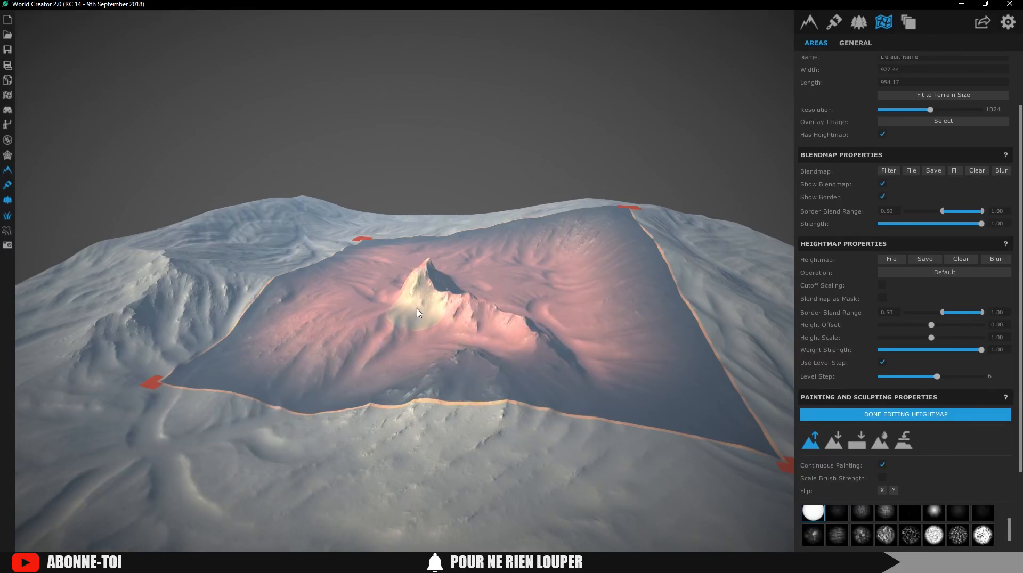
{"action": "mouse_move", "coordinate": [351, 333]}
{"action": "left_mouse_down"}
{"action": "mouse_move", "coordinate": [339, 373]}
{"action": "mouse_move", "coordinate": [356, 383]}
{"action": "left_mouse_up"}
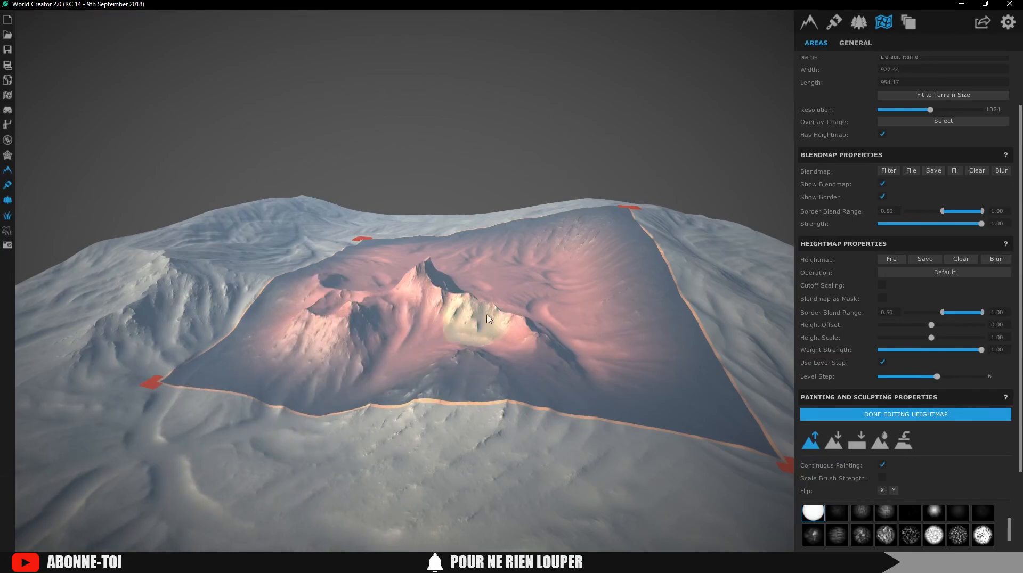
{"action": "scroll", "coordinate": [983, 326], "scroll_direction": "up", "scroll_amount": 2}
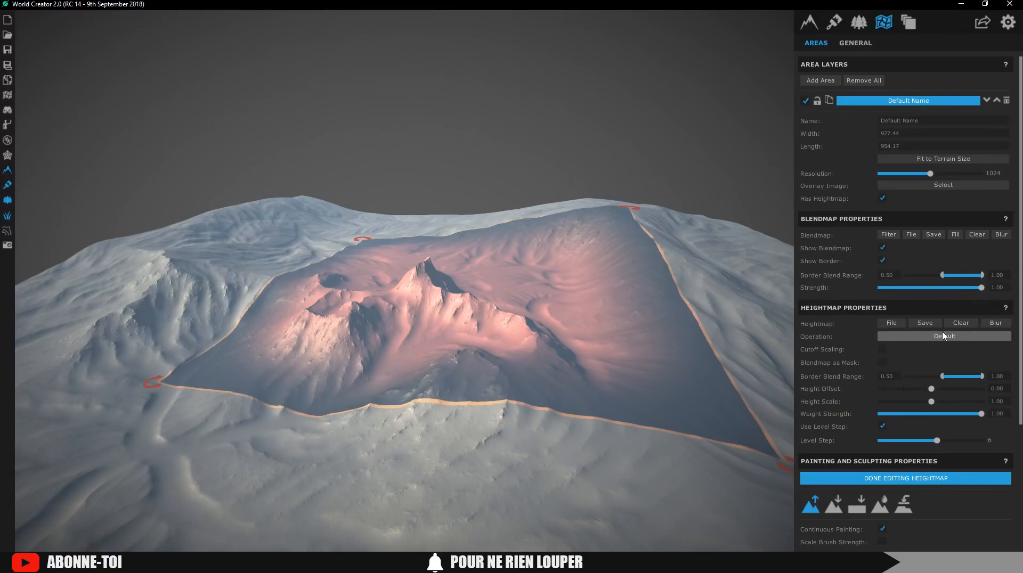
{"action": "left_click", "coordinate": [898, 325]}
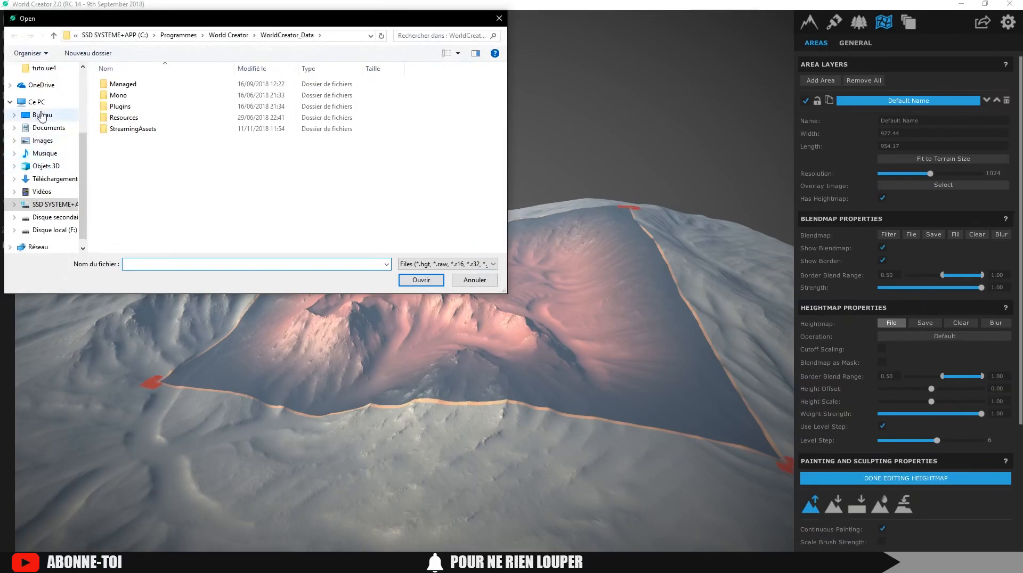
{"action": "left_click", "coordinate": [42, 116]}
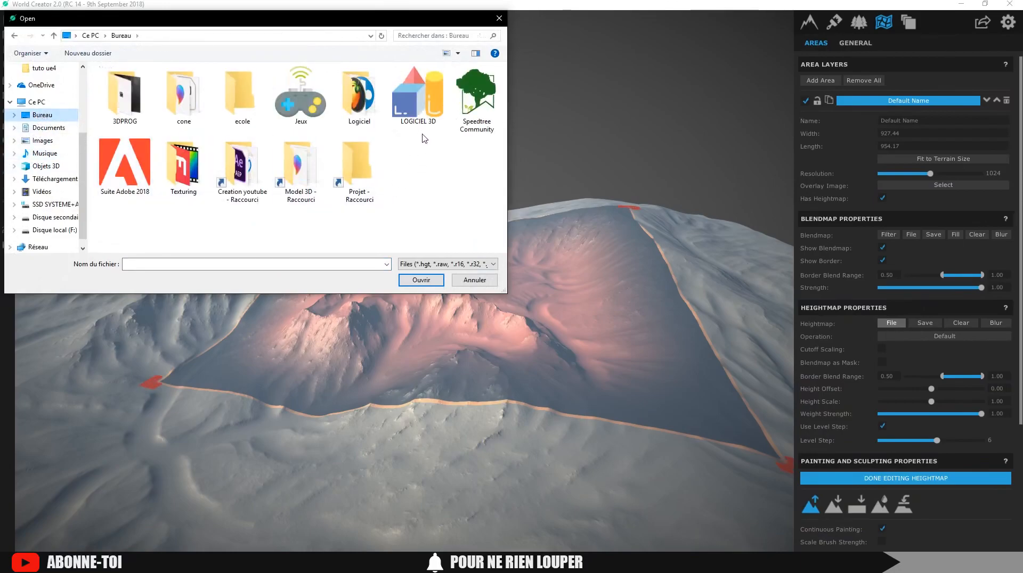
{"action": "left_click", "coordinate": [485, 281]}
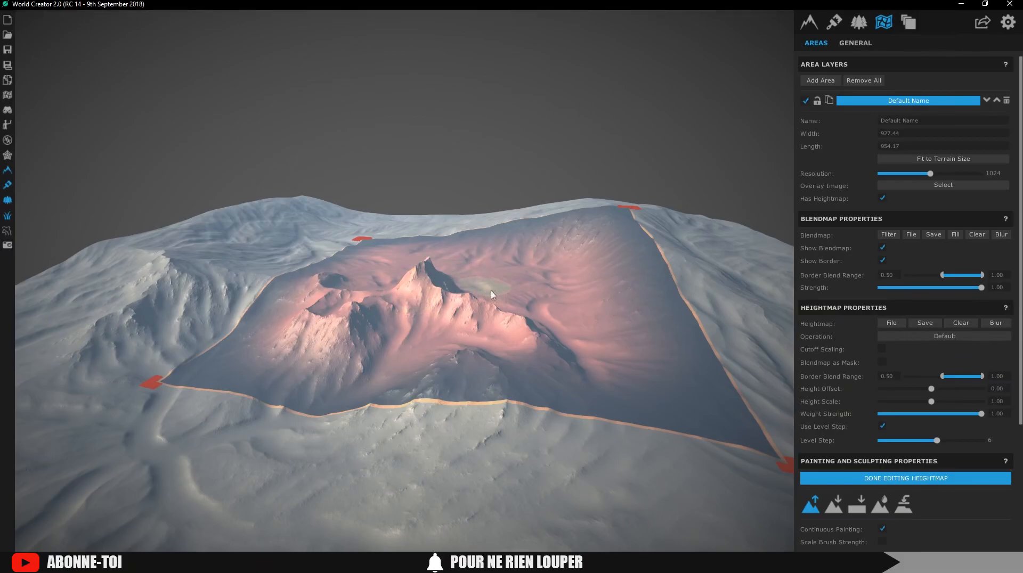
Finish heightmap editing and delete the Default Name area layer
{"action": "left_click", "coordinate": [874, 478]}
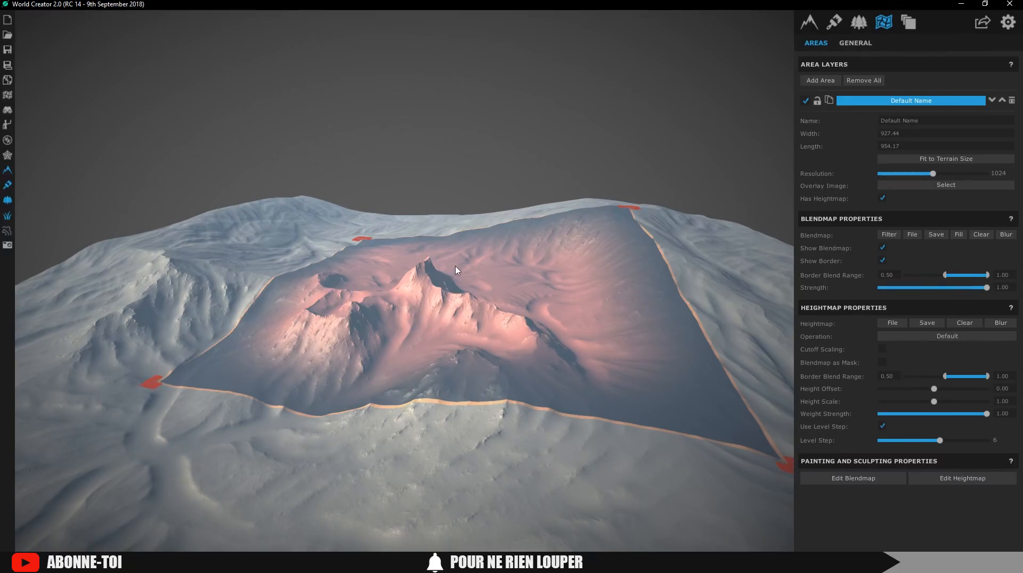
{"action": "left_click", "coordinate": [1012, 101]}
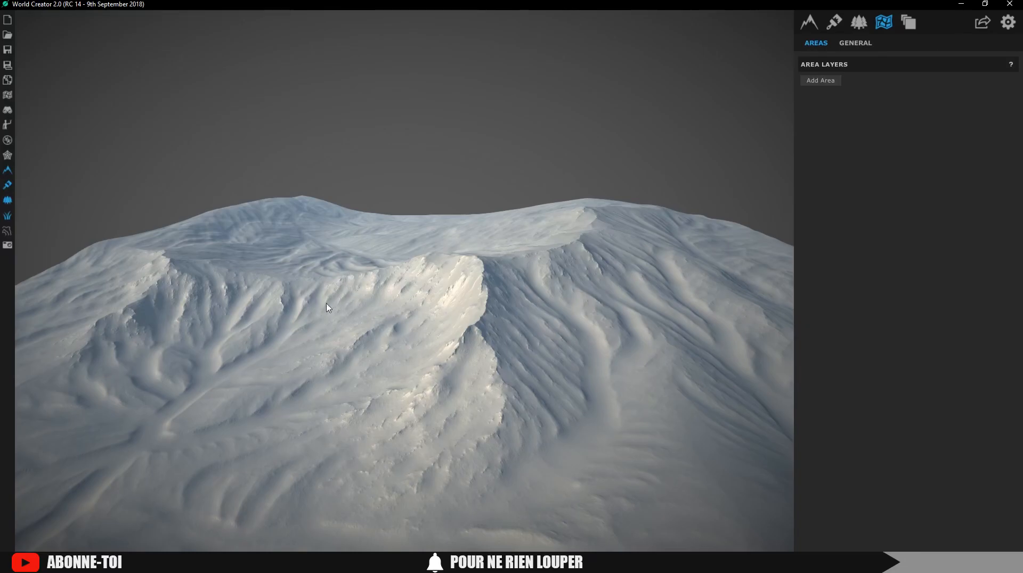
Add and enable a new texture layer named 'bases'
{"action": "left_click", "coordinate": [834, 22]}
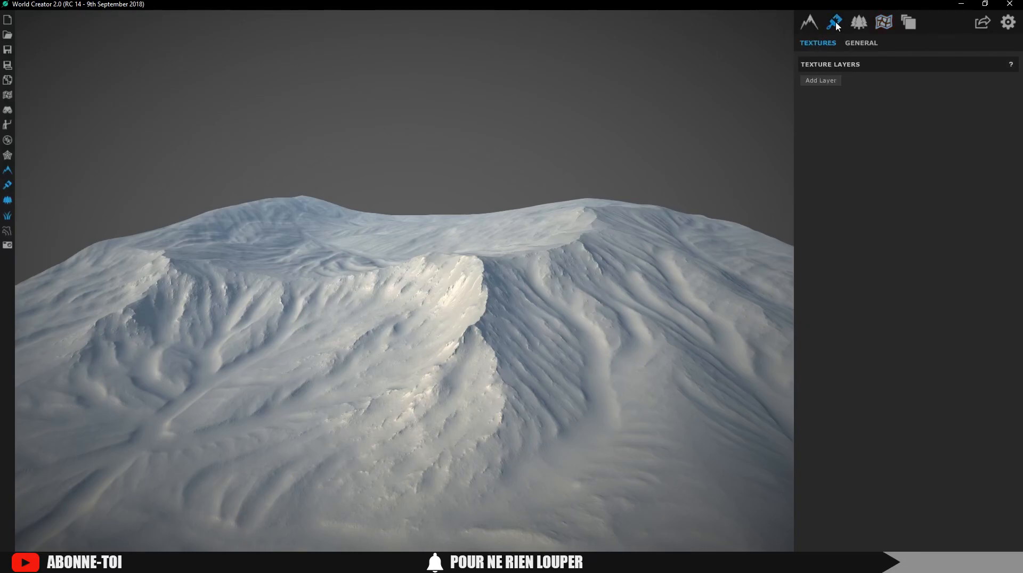
{"action": "left_click", "coordinate": [820, 83]}
{"action": "left_click", "coordinate": [805, 99]}
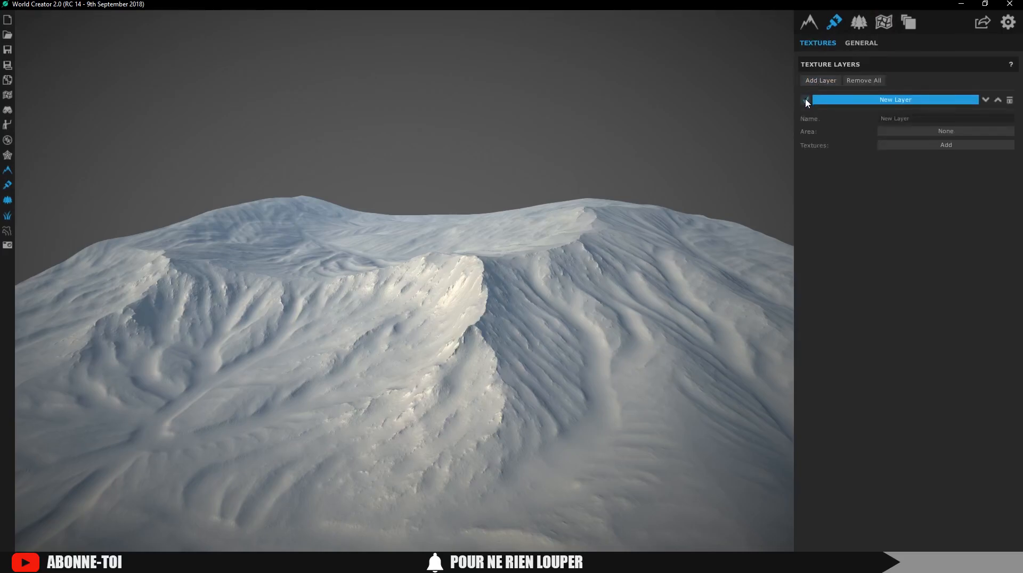
{"action": "left_click", "coordinate": [923, 119]}
{"action": "key", "text": "BackSpace"}
{"action": "type", "text": "bases"}
Apply the ground_grassthickgreen texture to the bases layer, turning the mountain green
{"action": "left_click", "coordinate": [939, 145]}
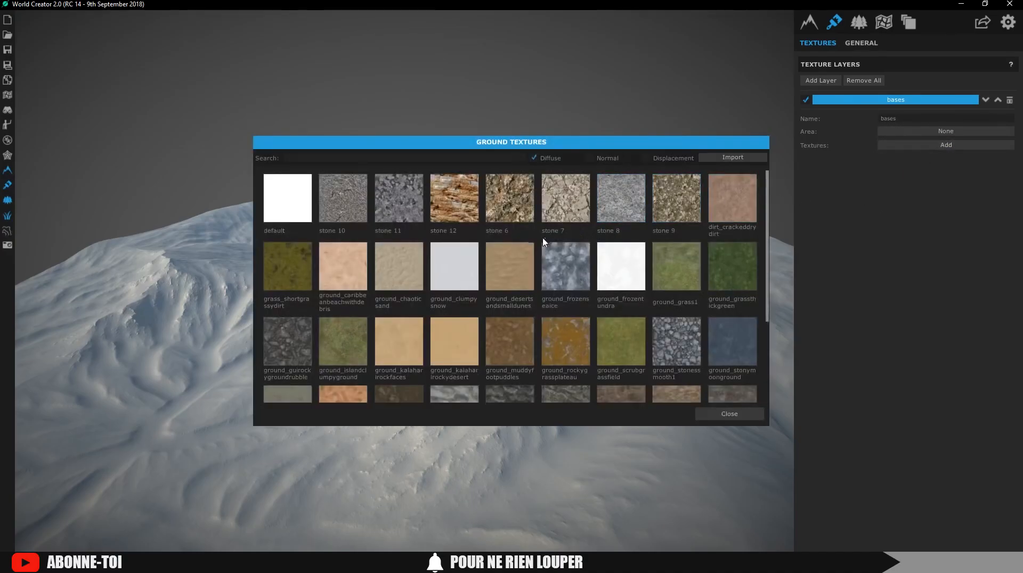
{"action": "left_click", "coordinate": [734, 277]}
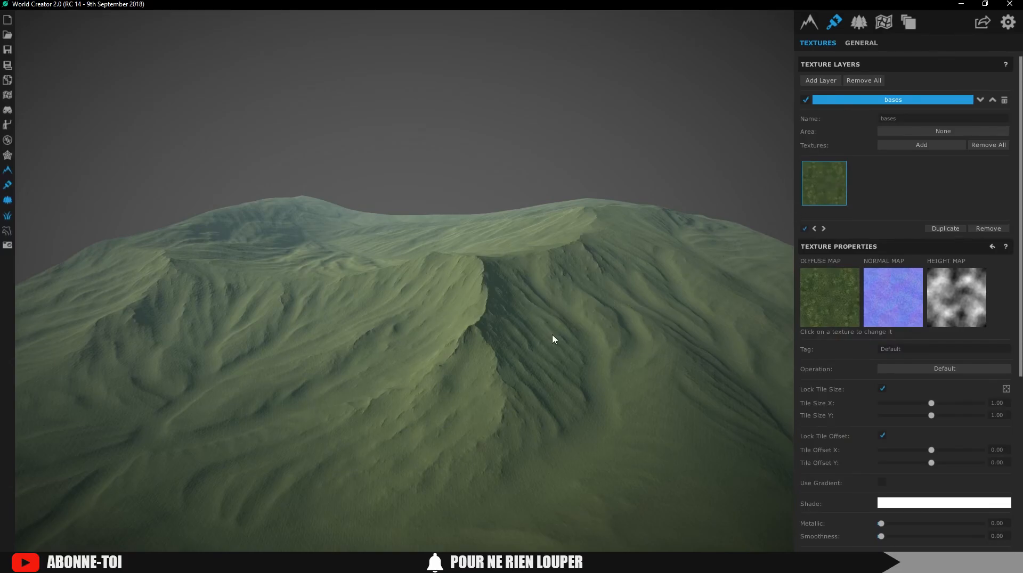
{"action": "scroll", "coordinate": [553, 338], "scroll_direction": "up", "scroll_amount": 4}
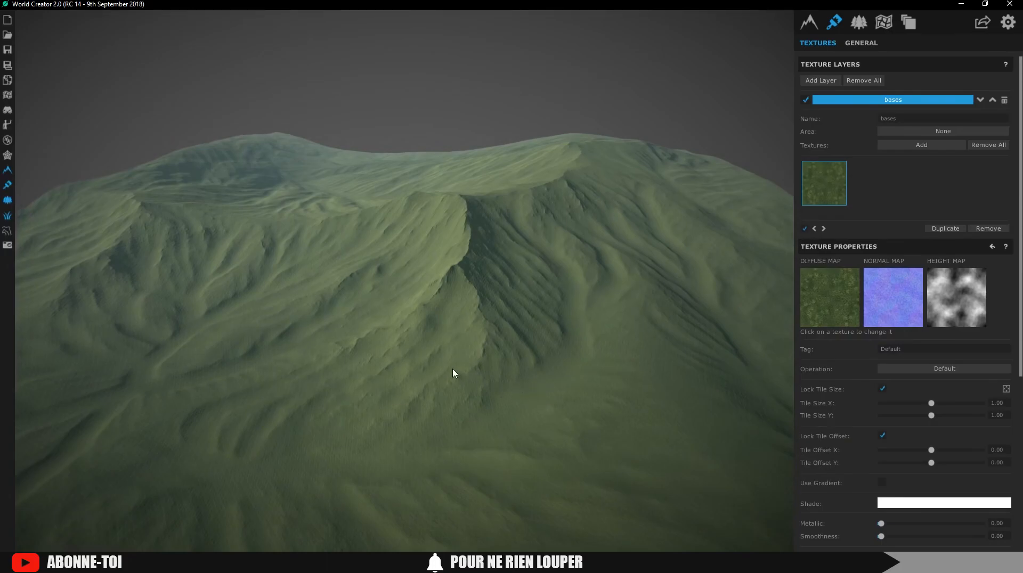
{"action": "scroll", "coordinate": [496, 438], "scroll_direction": "up", "scroll_amount": 3}
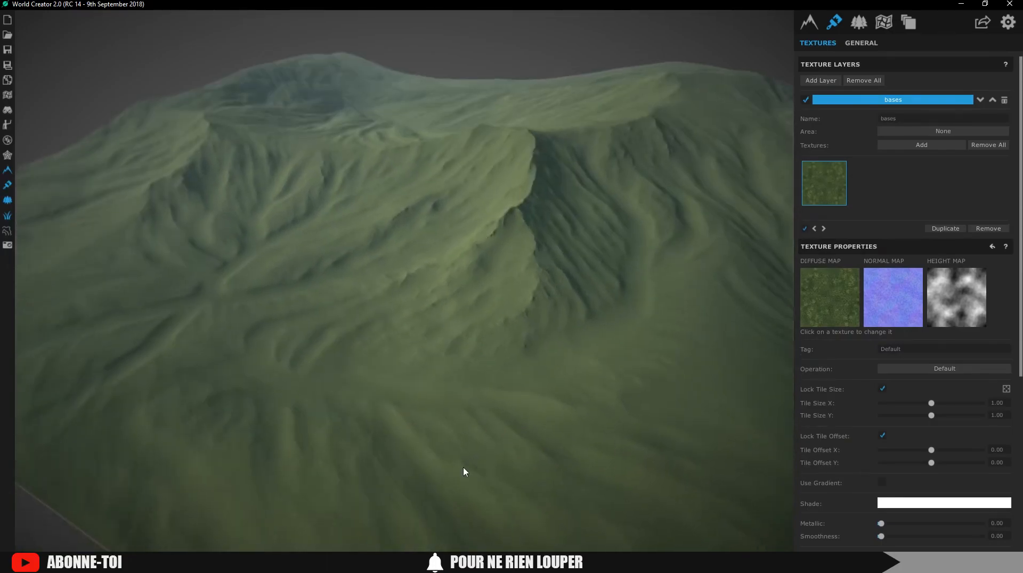
{"action": "scroll", "coordinate": [498, 447], "scroll_direction": "down", "scroll_amount": 3}
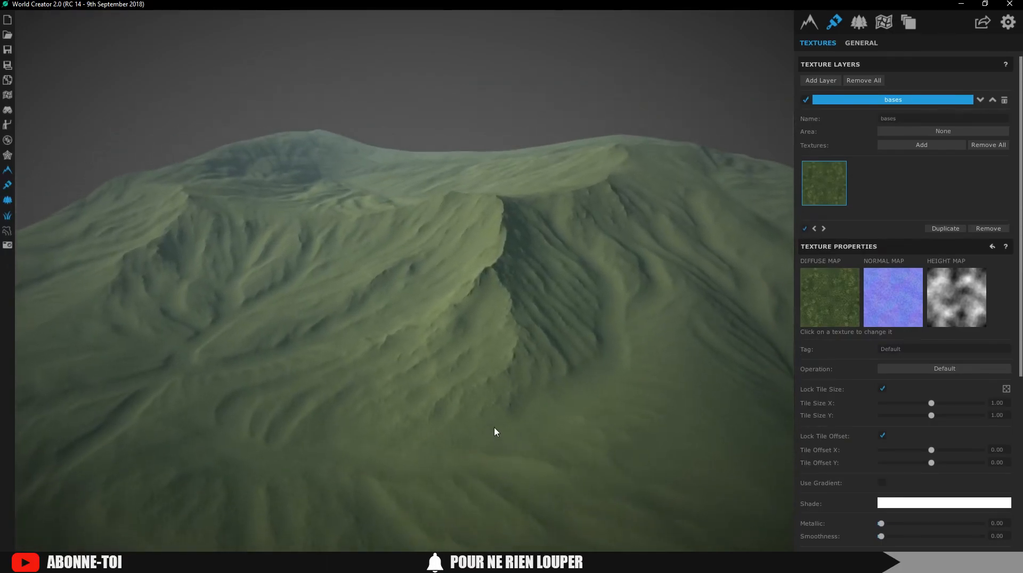
{"action": "left_click", "coordinate": [861, 42]}
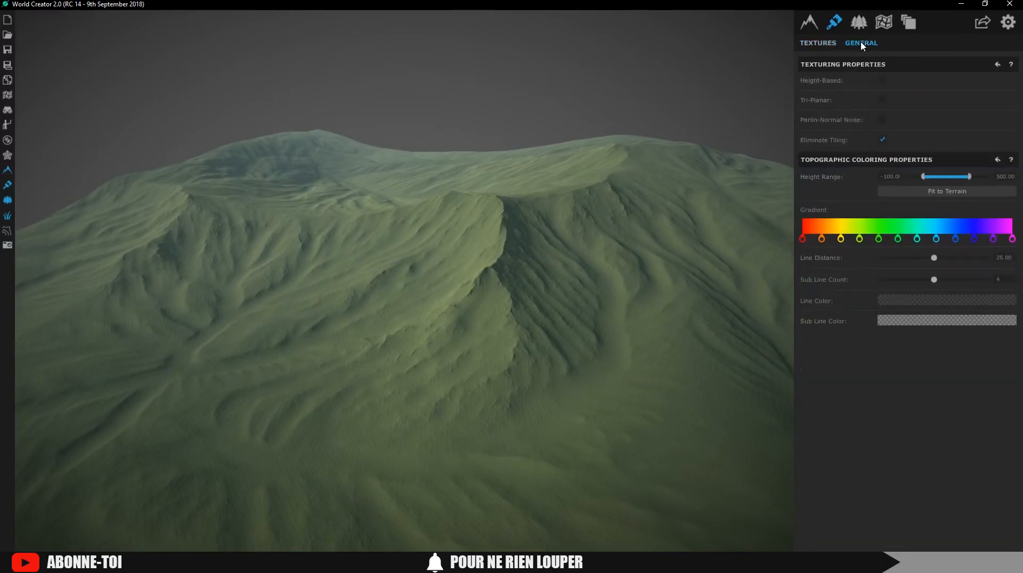
{"action": "left_click", "coordinate": [882, 141]}
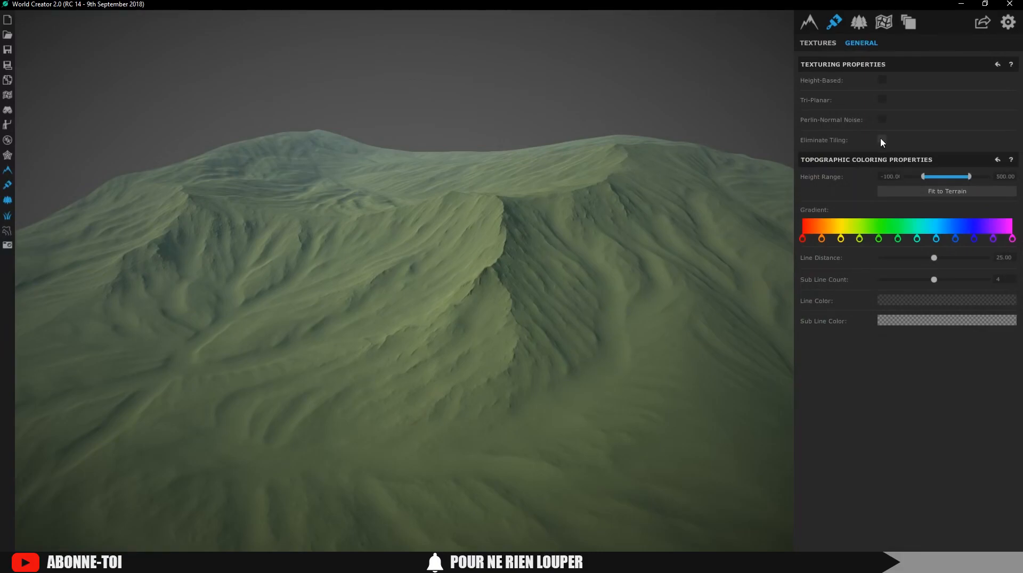
{"action": "scroll", "coordinate": [475, 325], "scroll_direction": "up", "scroll_amount": 5}
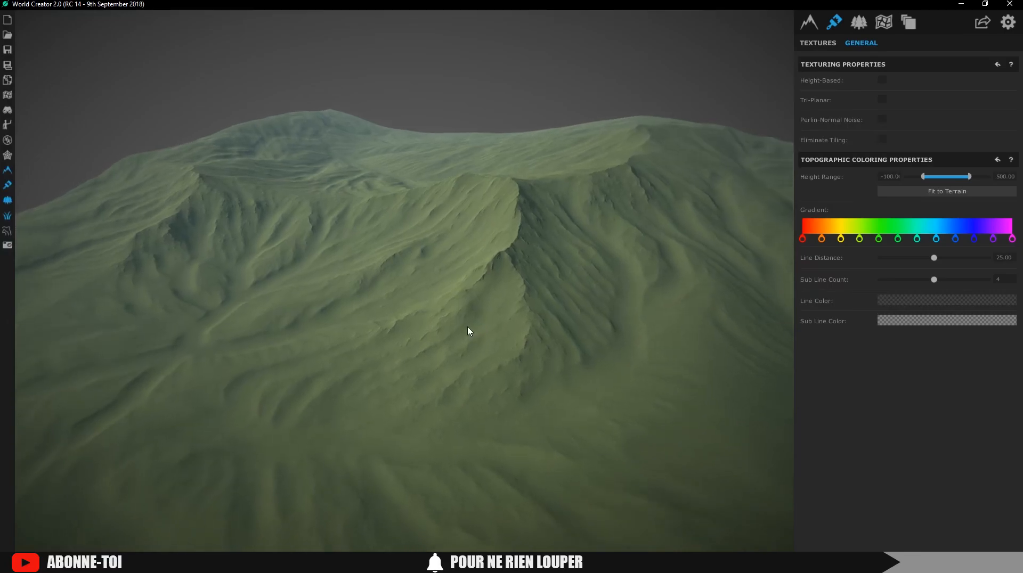
{"action": "scroll", "coordinate": [494, 319], "scroll_direction": "up", "scroll_amount": 10}
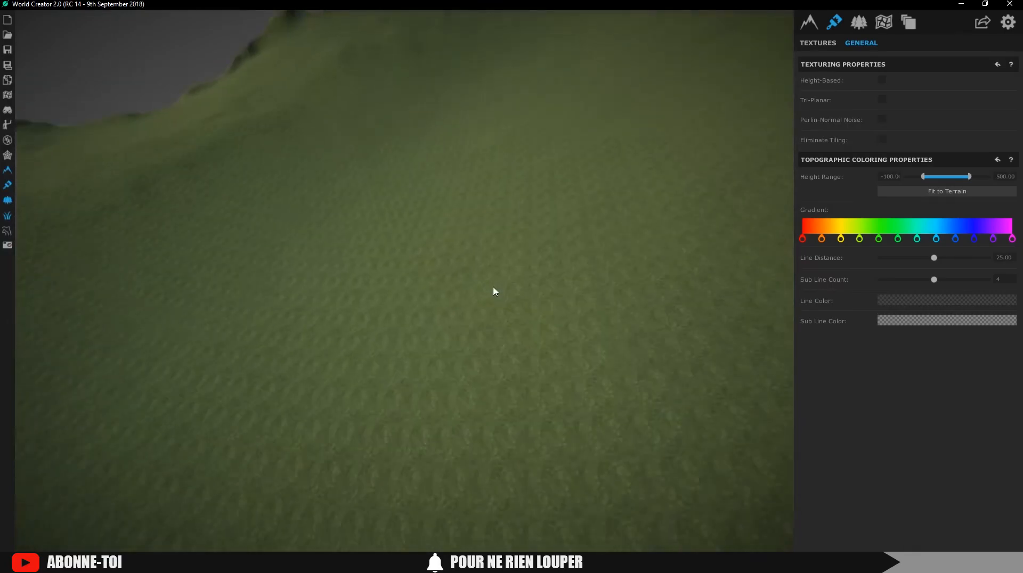
{"action": "left_click", "coordinate": [881, 140]}
{"action": "right_click_drag", "start_coordinate": [430, 214], "coordinate": [431, 283]}
{"action": "scroll", "coordinate": [425, 269], "scroll_direction": "down", "scroll_amount": 5}
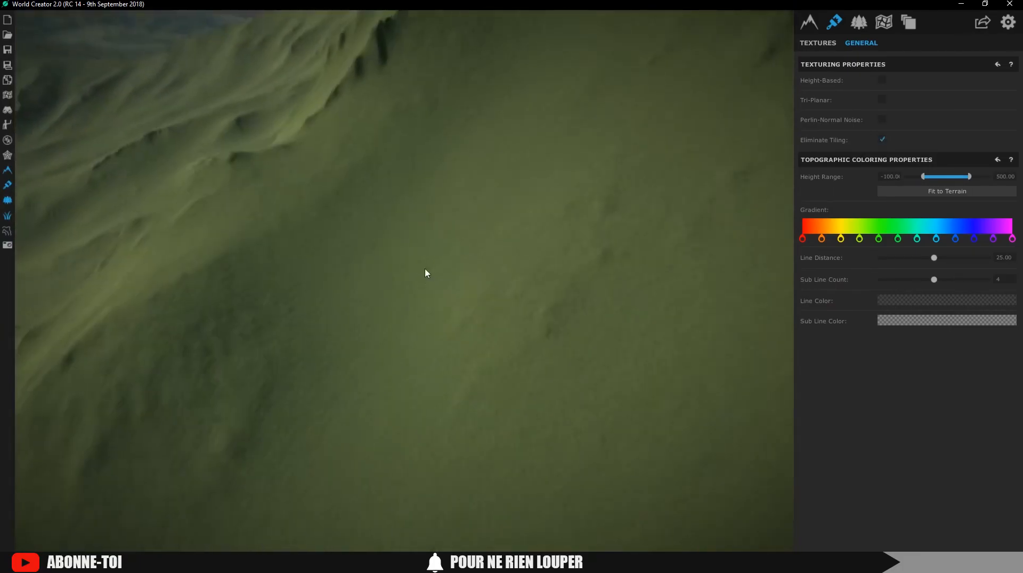
{"action": "scroll", "coordinate": [425, 274], "scroll_direction": "down", "scroll_amount": 10}
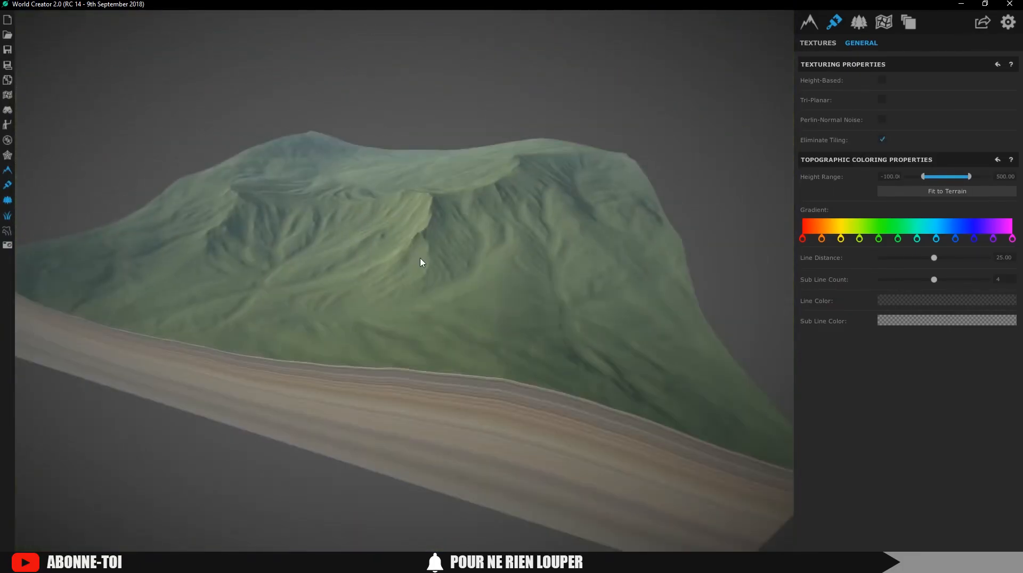
{"action": "scroll", "coordinate": [423, 250], "scroll_direction": "up", "scroll_amount": 5}
Add stone 7 to the bases layer's textures with tile size 3.84
{"action": "left_click", "coordinate": [819, 44]}
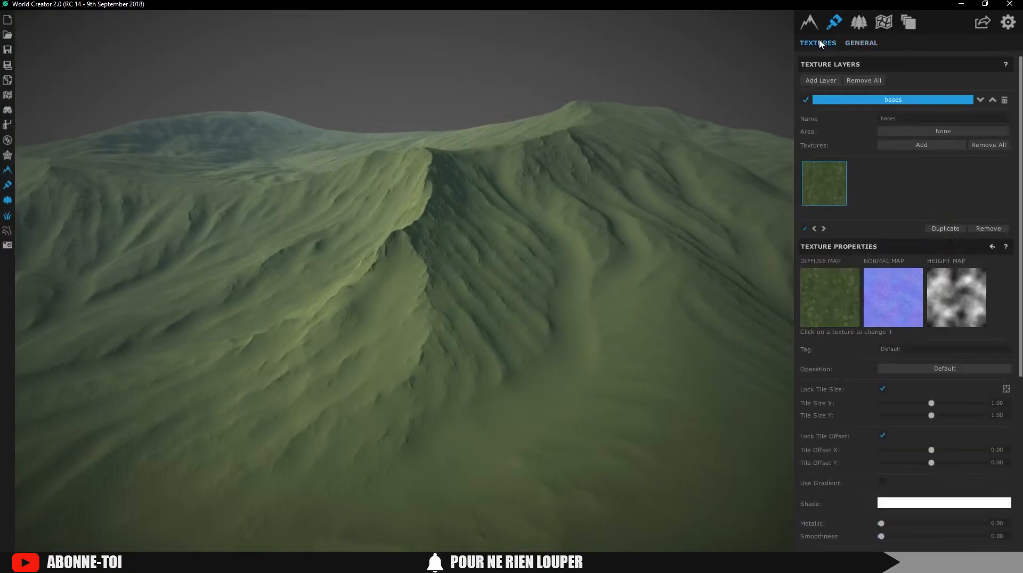
{"action": "left_click", "coordinate": [888, 146]}
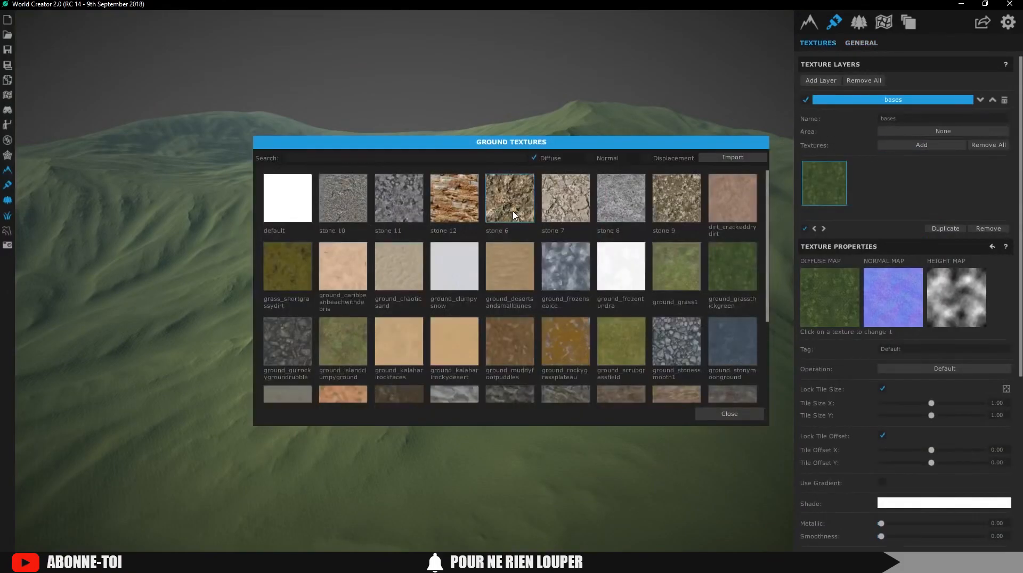
{"action": "left_click", "coordinate": [564, 194]}
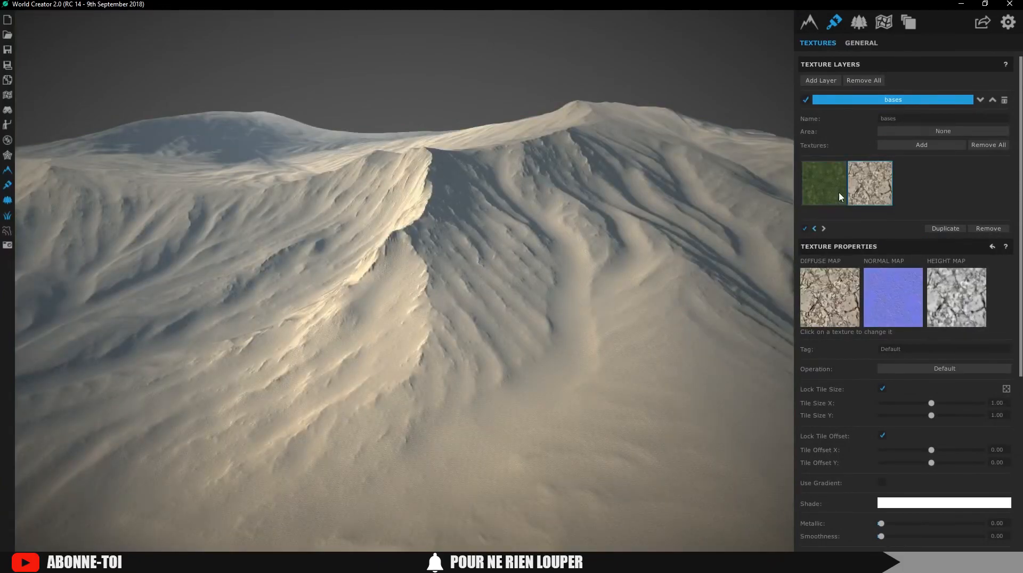
{"action": "left_click_drag", "start_coordinate": [953, 408], "coordinate": [962, 408]}
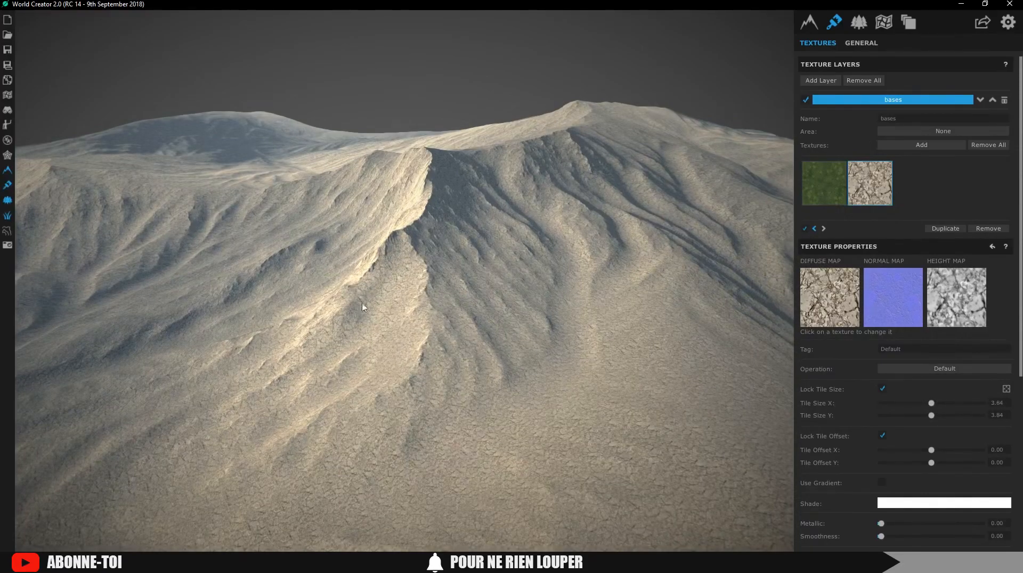
Enable Slope Select on the stone texture with a slope range of 32.82 to 90
{"action": "scroll", "coordinate": [938, 395], "scroll_direction": "down", "scroll_amount": 2}
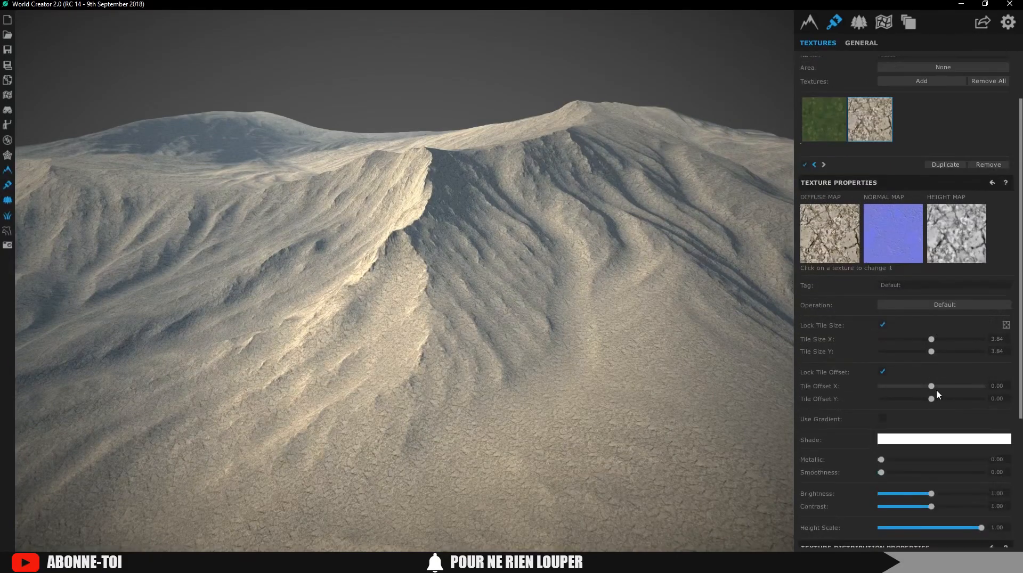
{"action": "scroll", "coordinate": [937, 393], "scroll_direction": "down", "scroll_amount": 3}
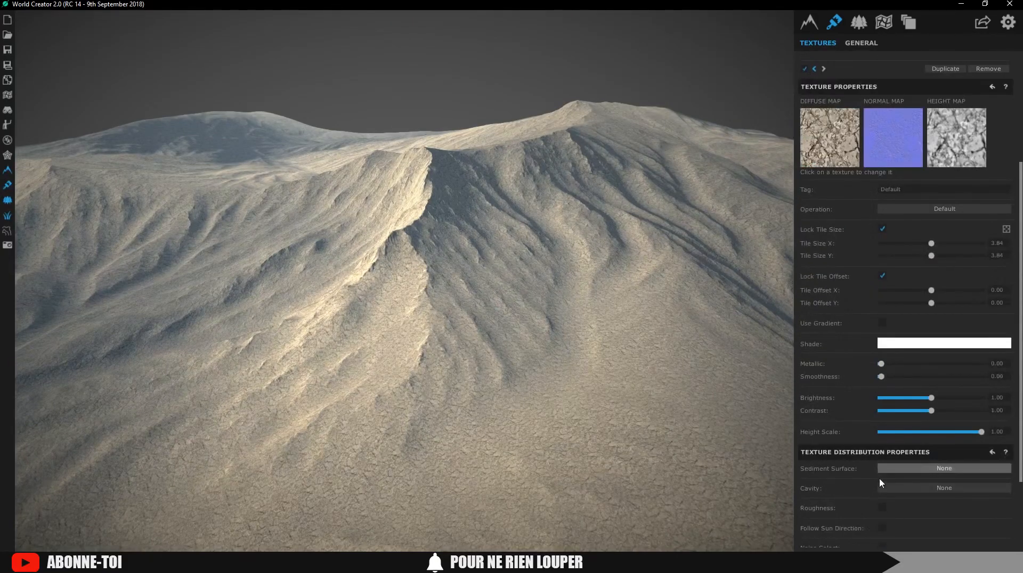
{"action": "scroll", "coordinate": [874, 477], "scroll_direction": "down", "scroll_amount": 2}
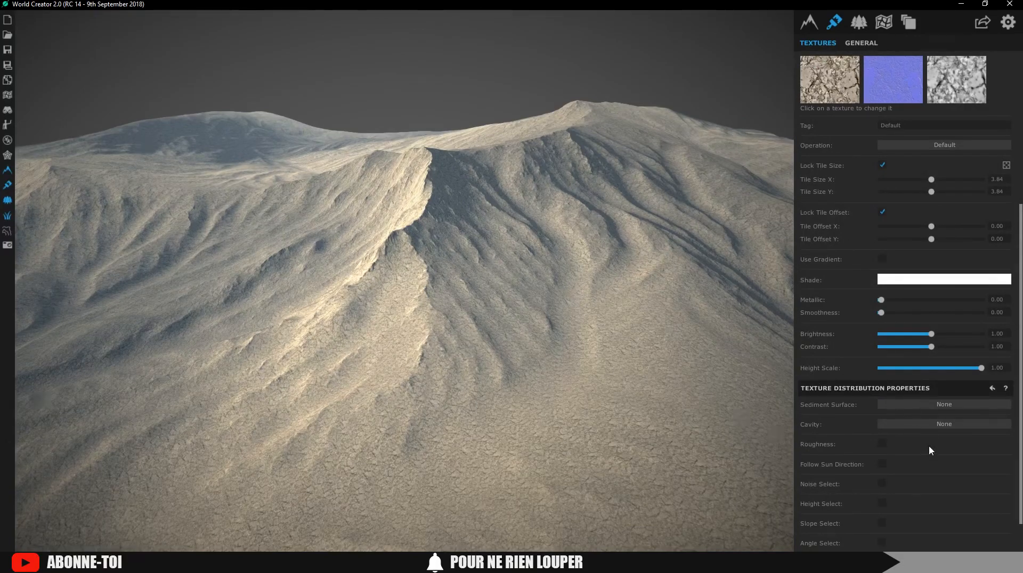
{"action": "scroll", "coordinate": [930, 450], "scroll_direction": "down", "scroll_amount": 1}
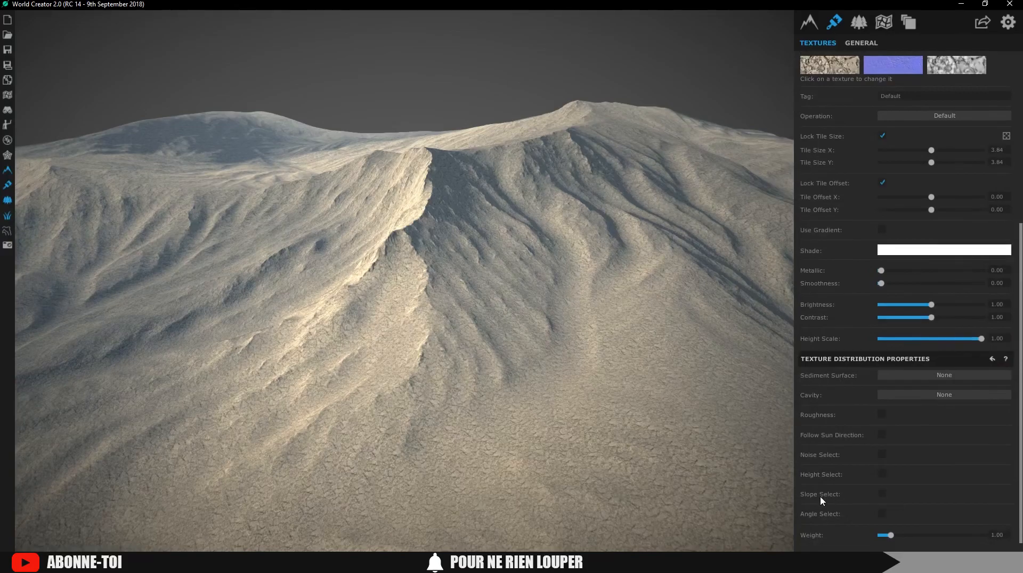
{"action": "left_click", "coordinate": [880, 495]}
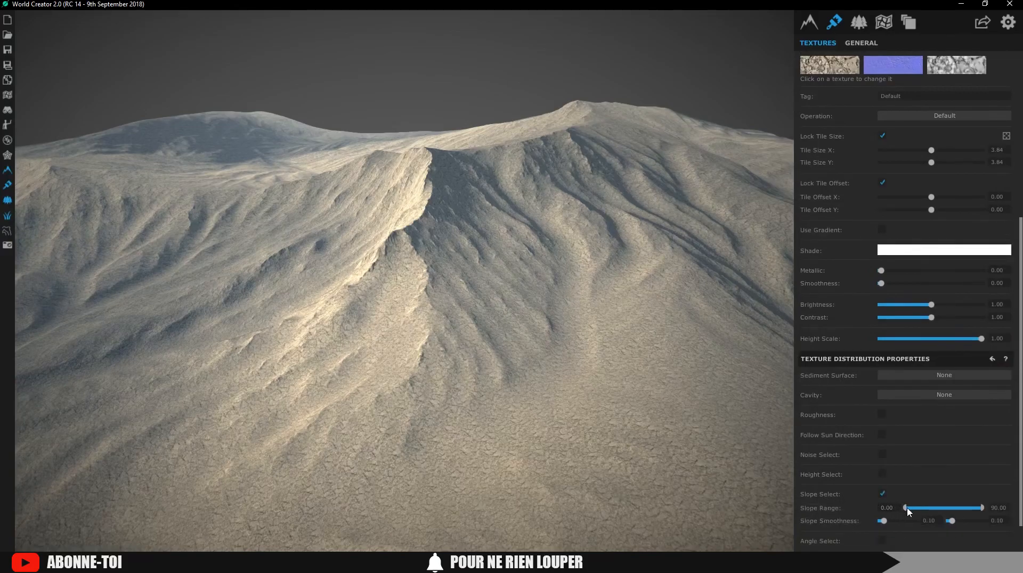
{"action": "left_click_drag", "start_coordinate": [904, 509], "coordinate": [932, 506]}
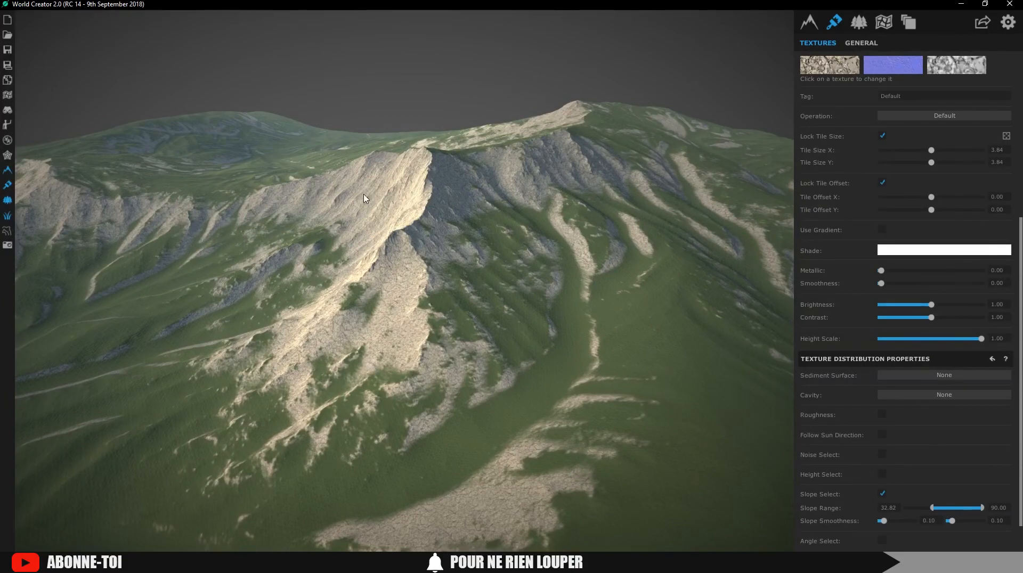
Set the stone texture's cavity to Convex with 9 steps, step size 13.79, strength 12.43
{"action": "scroll", "coordinate": [933, 376], "scroll_direction": "up", "scroll_amount": 1}
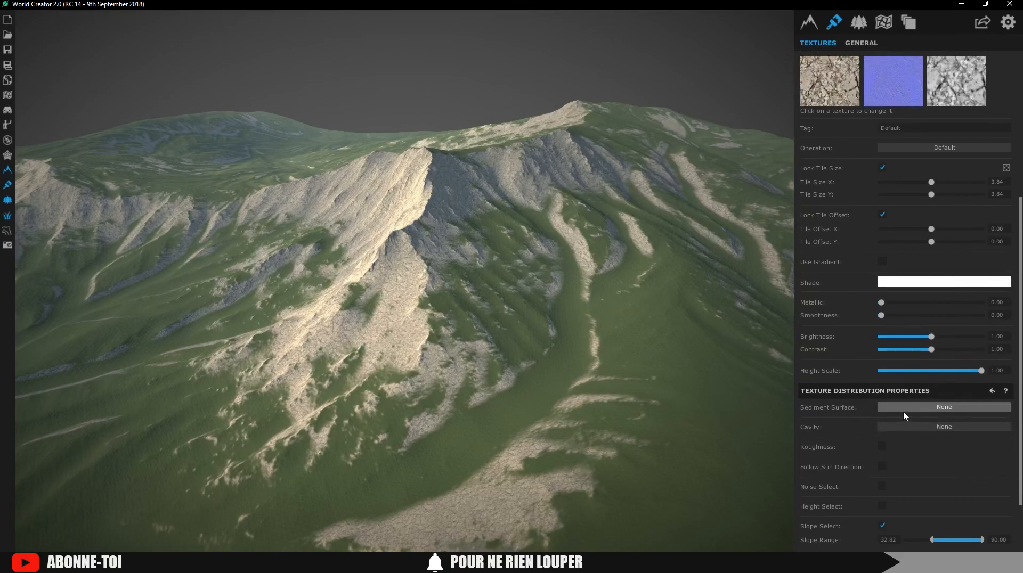
{"action": "left_click", "coordinate": [903, 429]}
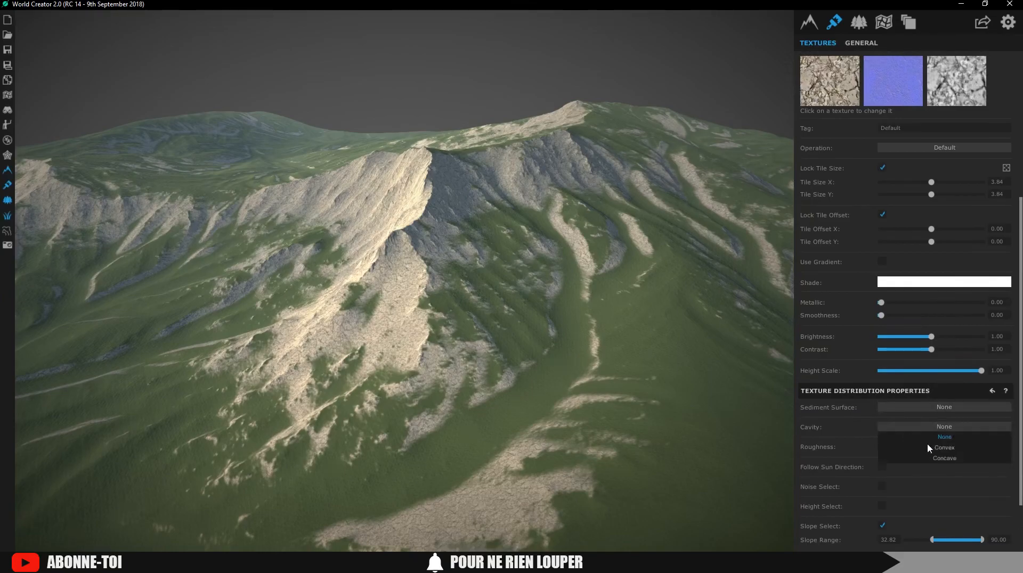
{"action": "left_click", "coordinate": [944, 448]}
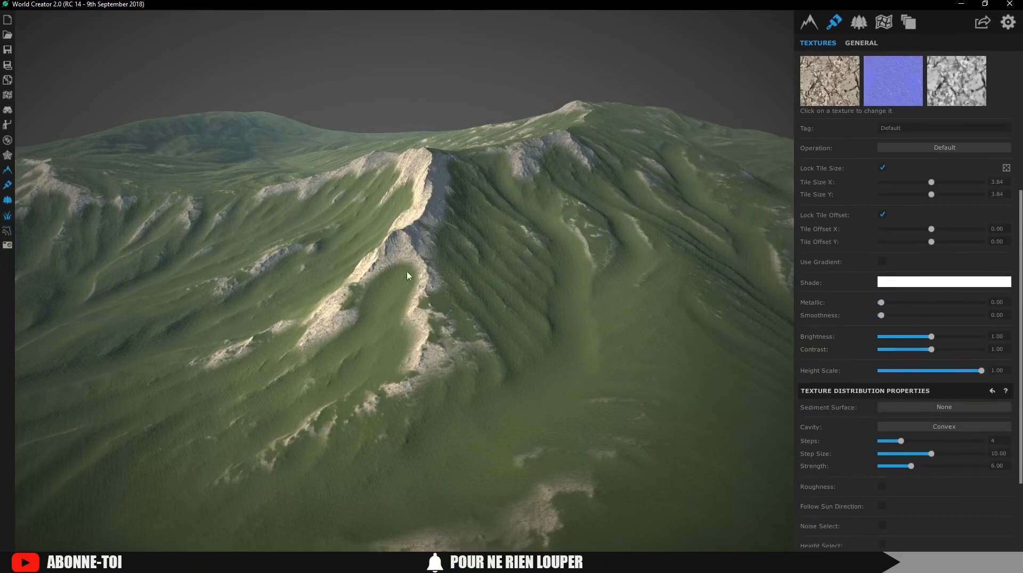
{"action": "left_click", "coordinate": [947, 426]}
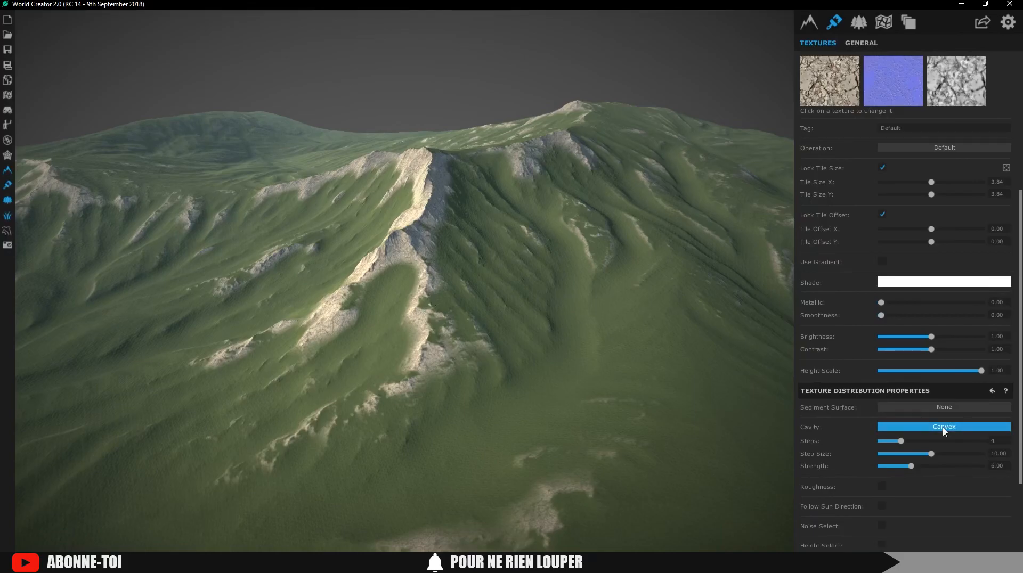
{"action": "left_click", "coordinate": [947, 458]}
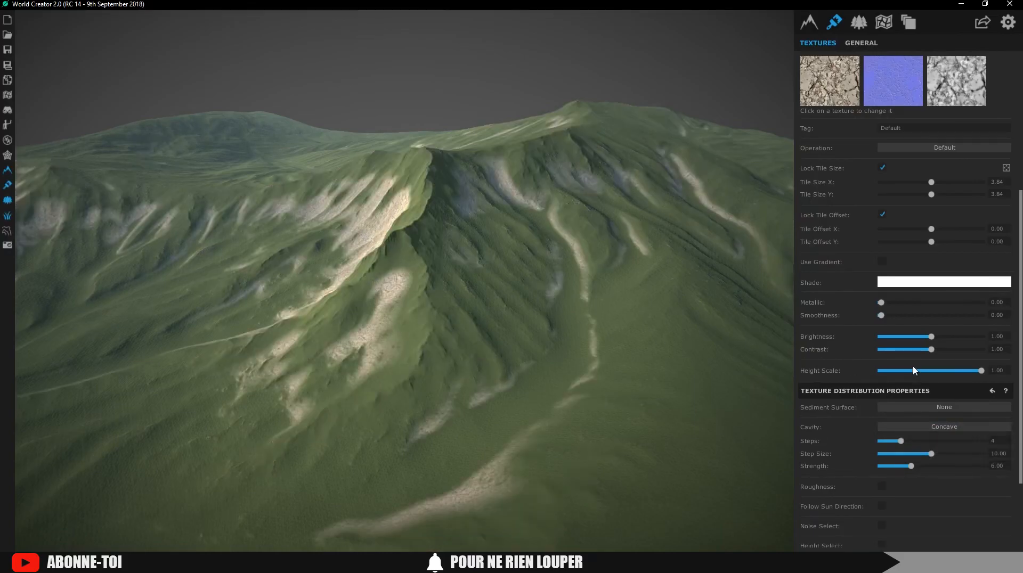
{"action": "left_click", "coordinate": [945, 427]}
{"action": "left_click", "coordinate": [947, 448]}
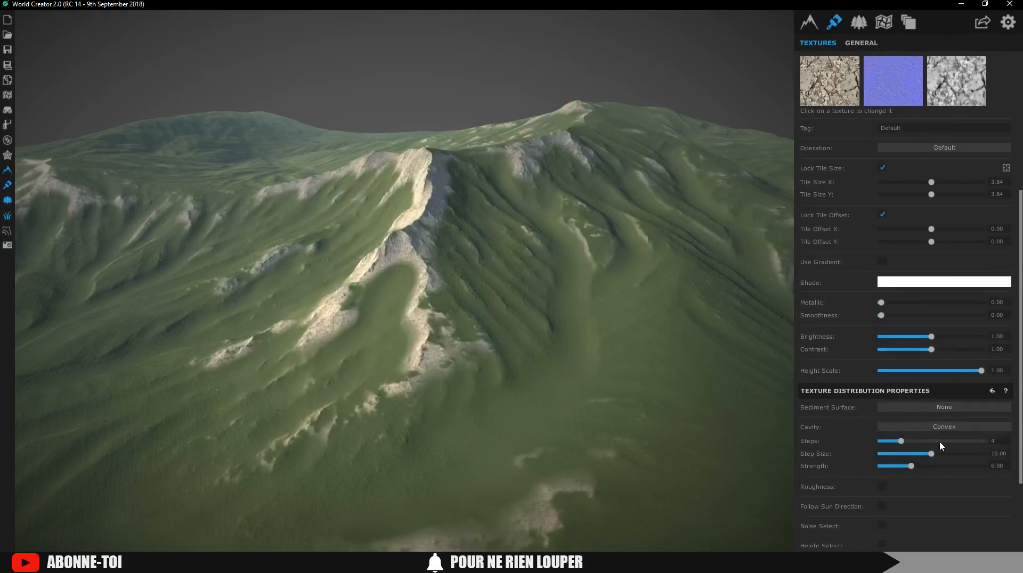
{"action": "left_click_drag", "start_coordinate": [901, 441], "coordinate": [927, 442]}
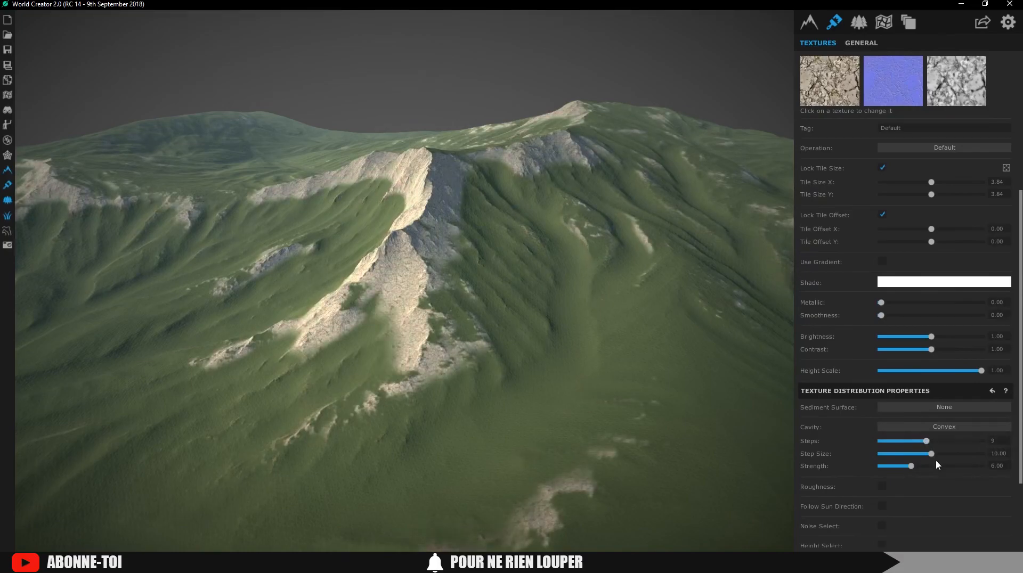
{"action": "mouse_move", "coordinate": [946, 454]}
{"action": "left_mouse_down"}
{"action": "mouse_move", "coordinate": [924, 463]}
{"action": "mouse_move", "coordinate": [937, 465]}
{"action": "left_mouse_up"}
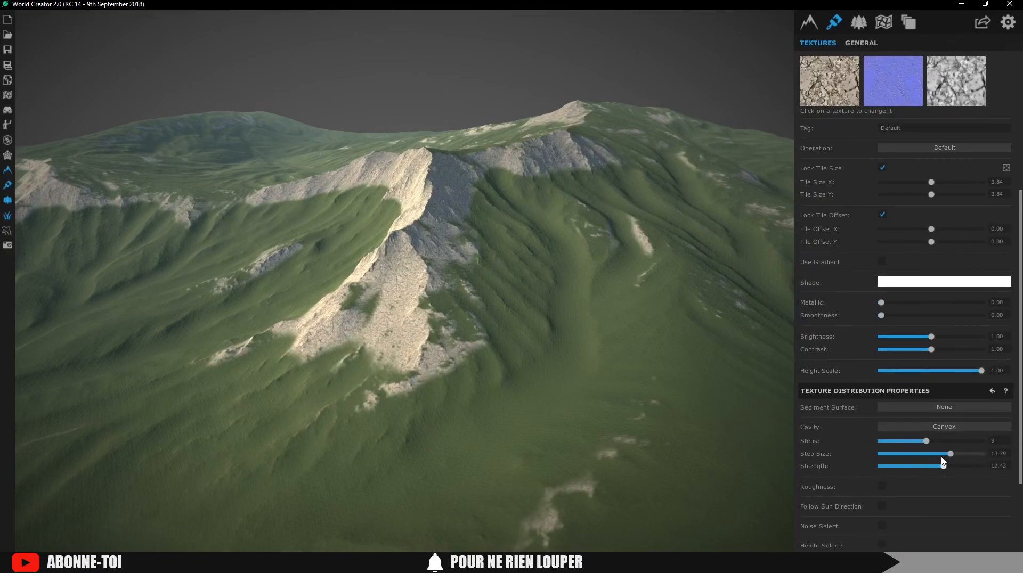
{"action": "scroll", "coordinate": [800, 329], "scroll_direction": "up", "scroll_amount": 3}
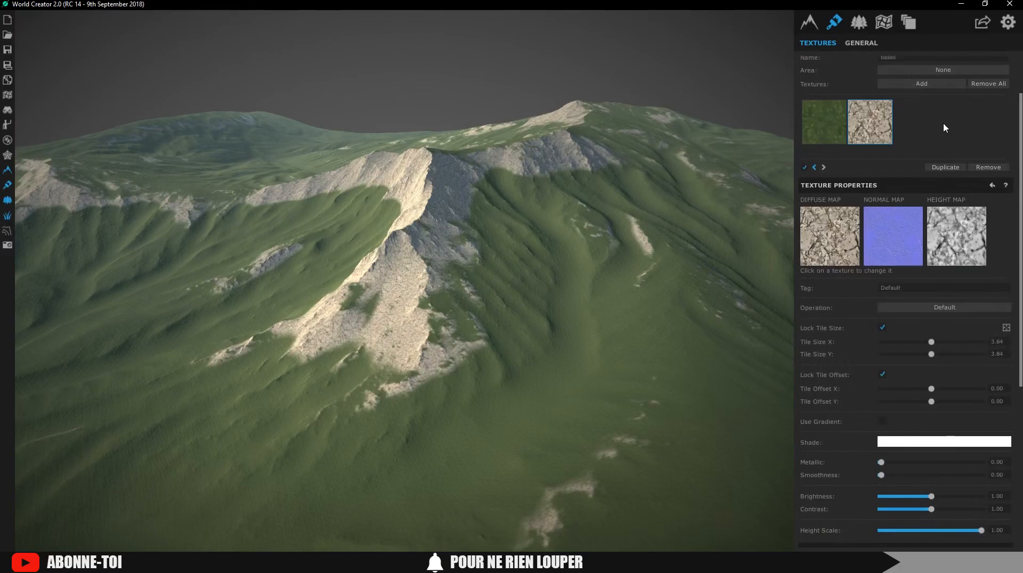
Add ground_grass1 as a third texture, restricted by slope with minimum 20.59
{"action": "left_click", "coordinate": [925, 85]}
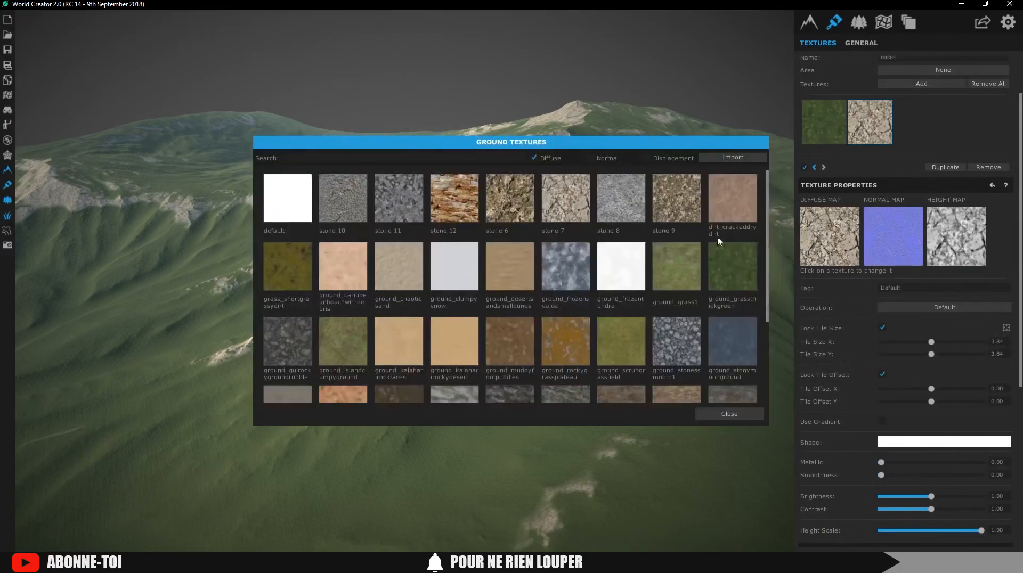
{"action": "left_click", "coordinate": [676, 267]}
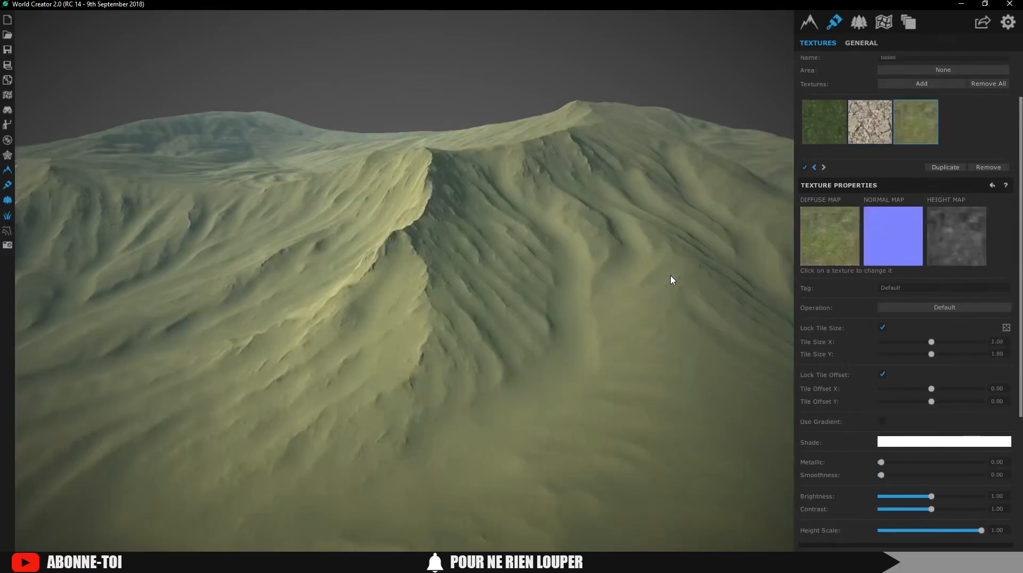
{"action": "scroll", "coordinate": [986, 385], "scroll_direction": "down", "scroll_amount": 5}
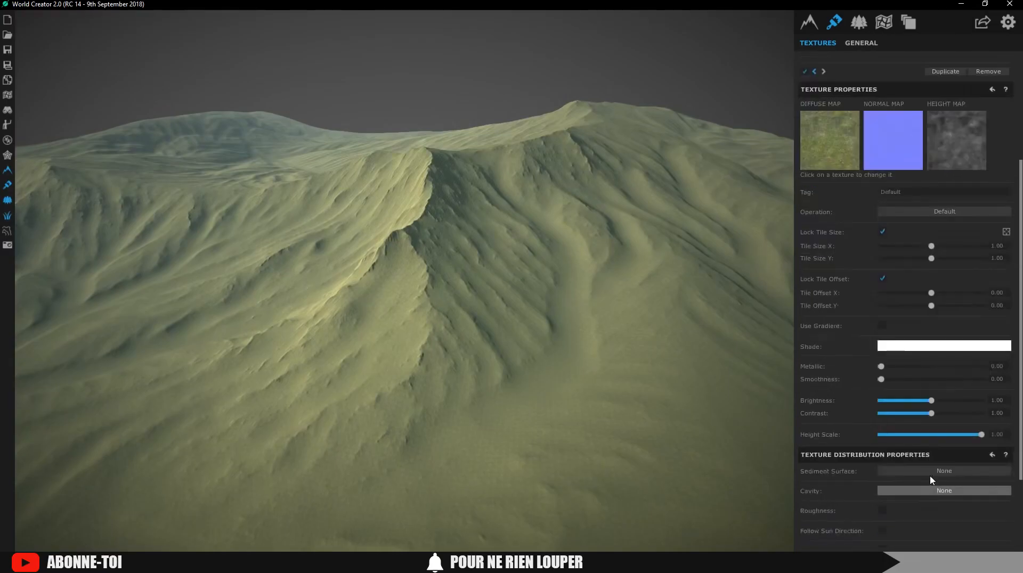
{"action": "scroll", "coordinate": [917, 457], "scroll_direction": "up", "scroll_amount": 2}
{"action": "scroll", "coordinate": [898, 414], "scroll_direction": "down", "scroll_amount": 2}
{"action": "left_click", "coordinate": [886, 498]}
{"action": "left_click_drag", "start_coordinate": [903, 507], "coordinate": [931, 508]}
Set the grass texture's cavity distribution to concave areas
{"action": "scroll", "coordinate": [961, 406], "scroll_direction": "up", "scroll_amount": 5}
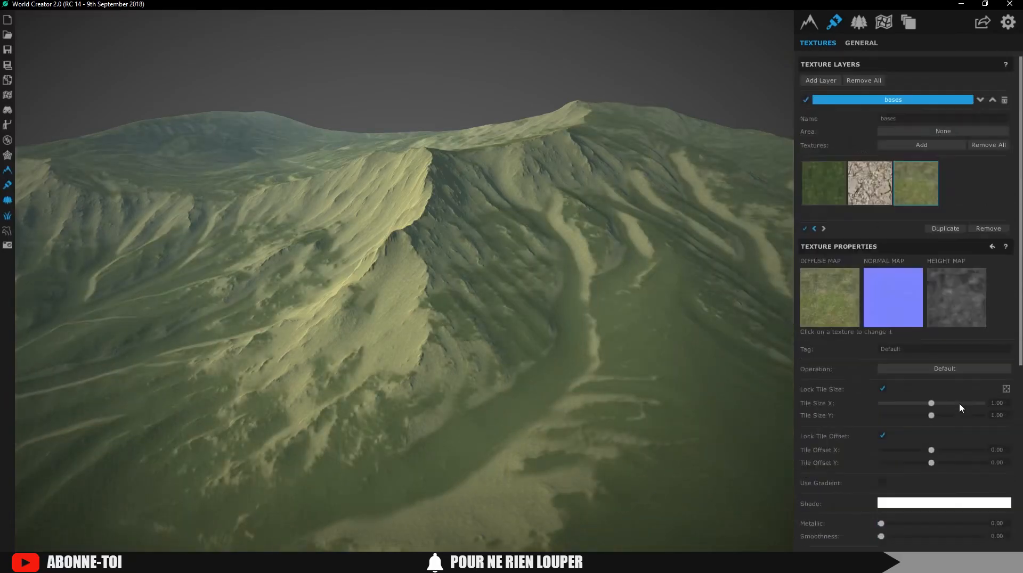
{"action": "scroll", "coordinate": [918, 347], "scroll_direction": "down", "scroll_amount": 2}
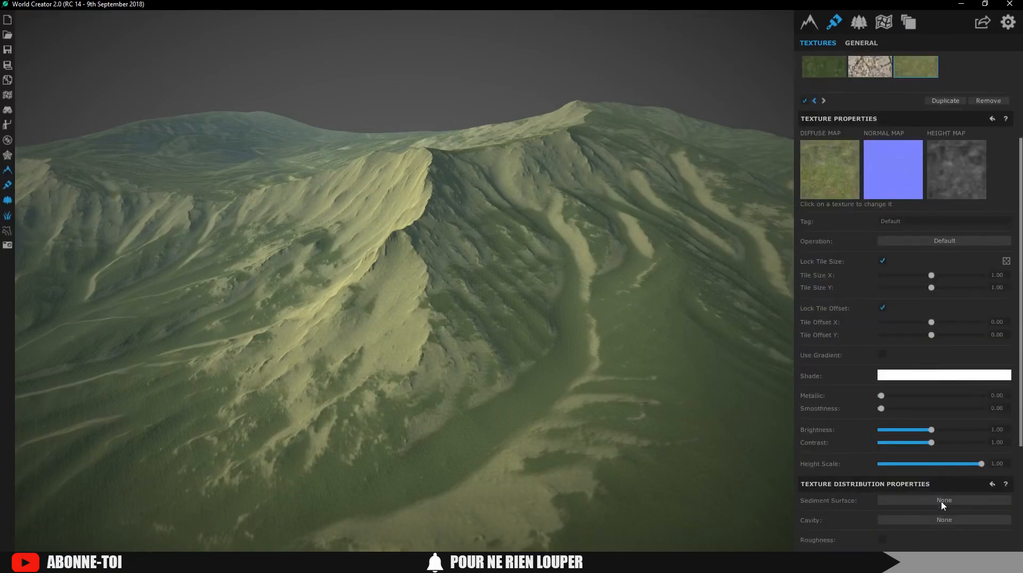
{"action": "left_click", "coordinate": [939, 520]}
{"action": "left_click", "coordinate": [945, 551]}
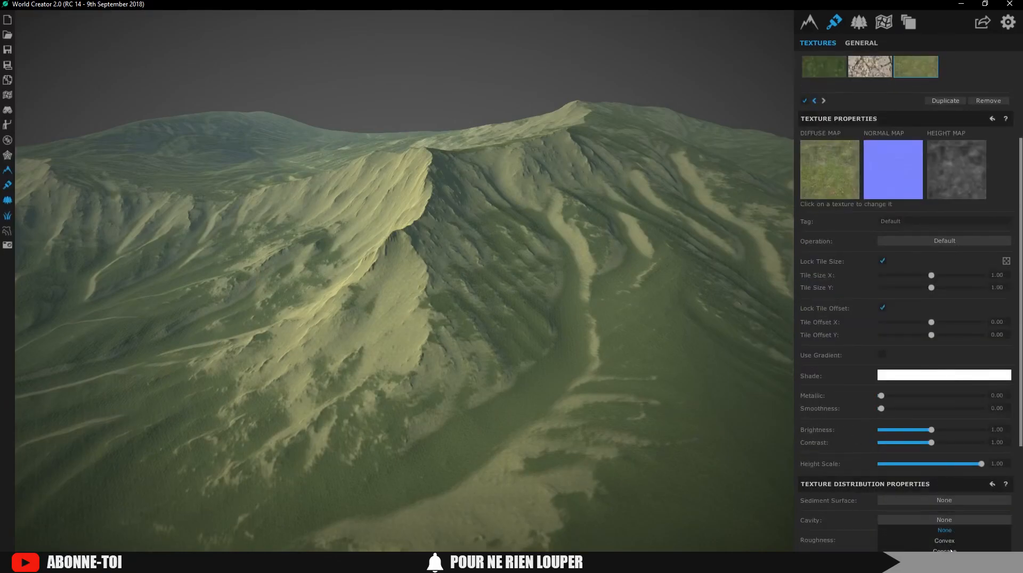
{"action": "scroll", "coordinate": [679, 423], "scroll_direction": "down", "scroll_amount": 3}
Try a height limit, then remove it so the texture is placed by slope only
{"action": "right_click_drag", "start_coordinate": [790, 404], "coordinate": [753, 395]}
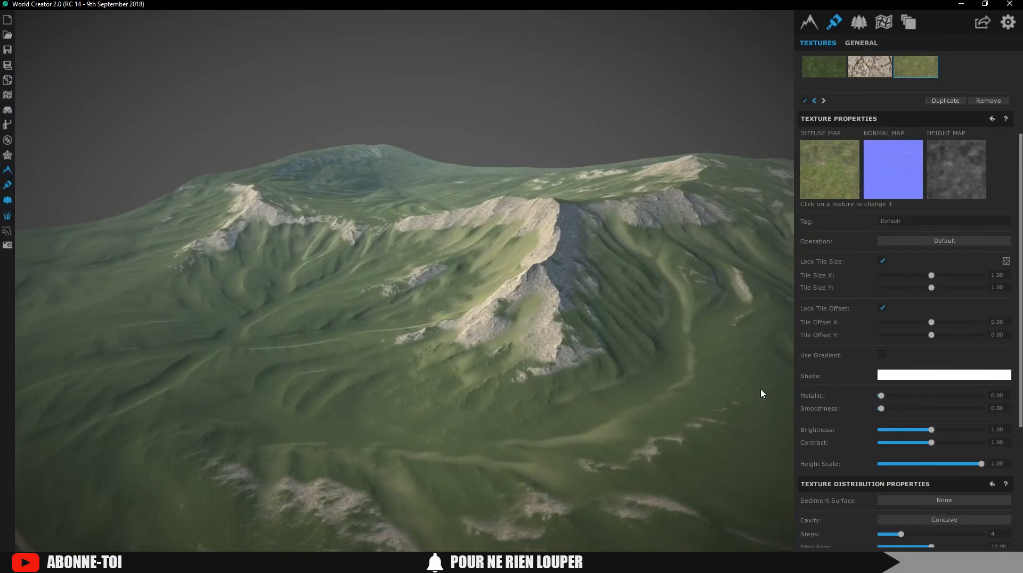
{"action": "scroll", "coordinate": [911, 405], "scroll_direction": "down", "scroll_amount": 4}
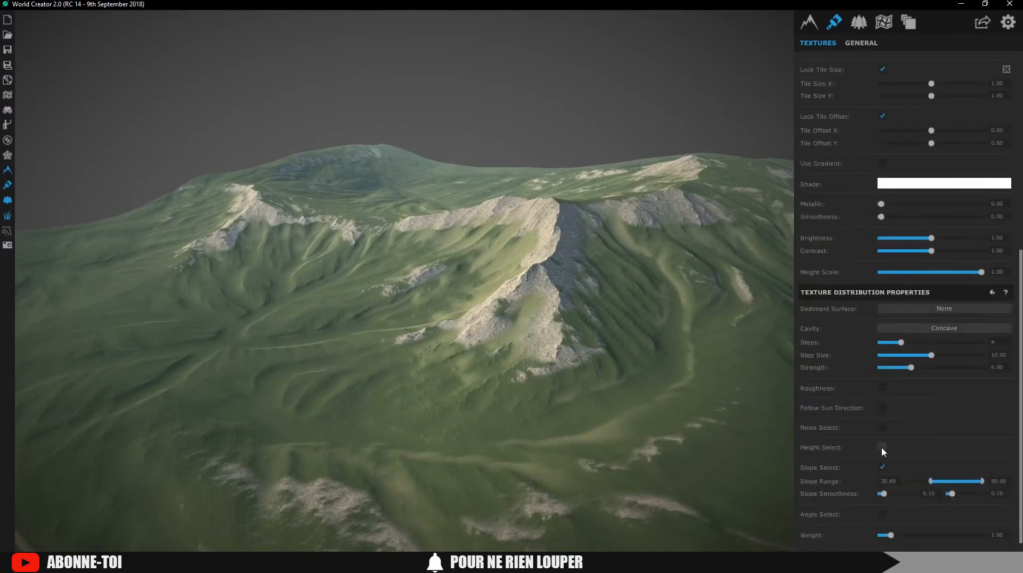
{"action": "left_click", "coordinate": [882, 447]}
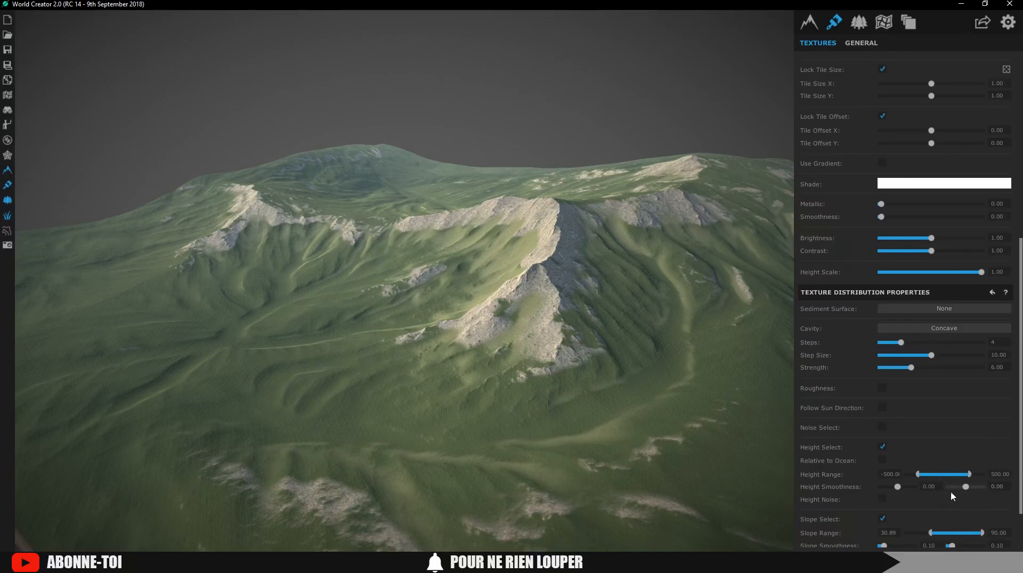
{"action": "left_click", "coordinate": [883, 448]}
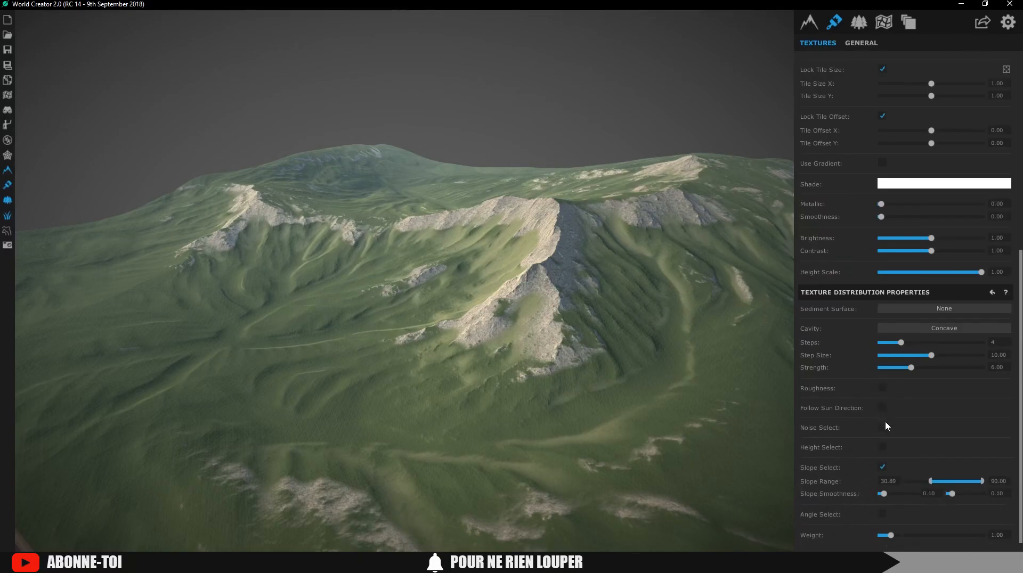
{"action": "right_click_drag", "start_coordinate": [484, 388], "coordinate": [504, 372]}
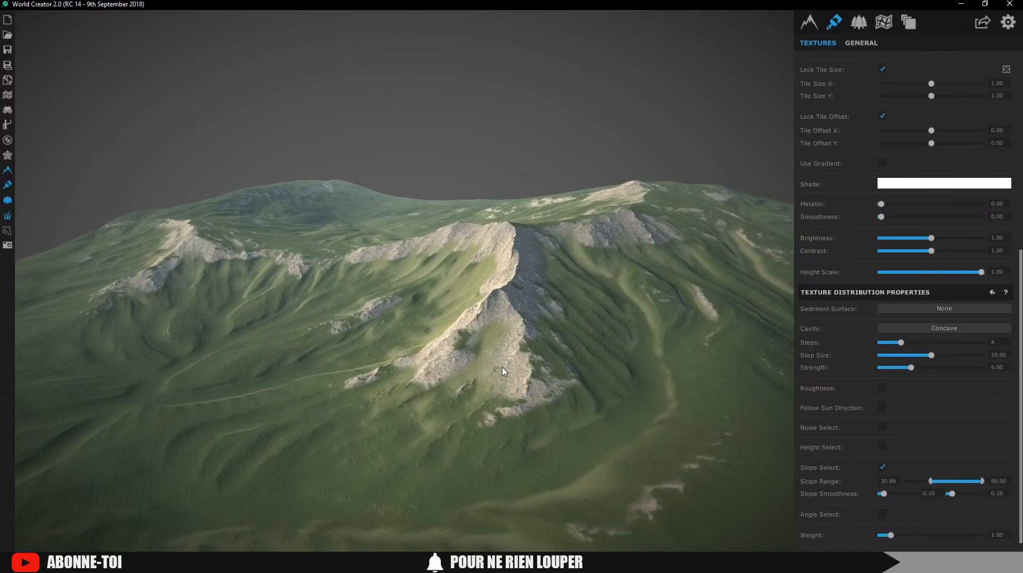
{"action": "mouse_move", "coordinate": [504, 371]}
{"action": "right_mouse_down"}
{"action": "mouse_move", "coordinate": [285, 356]}
{"action": "mouse_move", "coordinate": [509, 358]}
{"action": "right_mouse_up"}
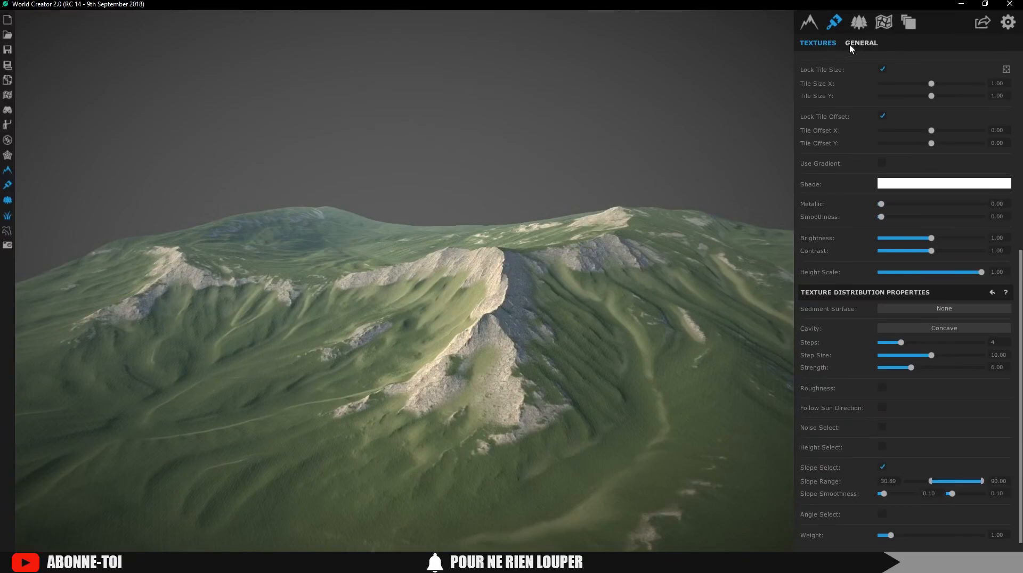
Set the sky mode to Default and lower the camera to meadow level
{"action": "left_click", "coordinate": [861, 24]}
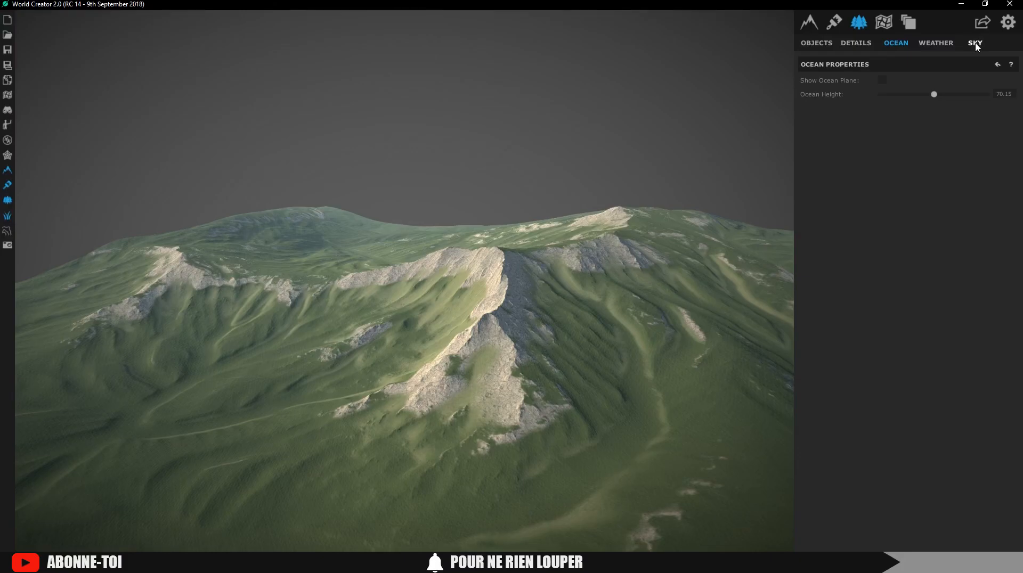
{"action": "left_click", "coordinate": [975, 45]}
{"action": "left_click", "coordinate": [923, 84]}
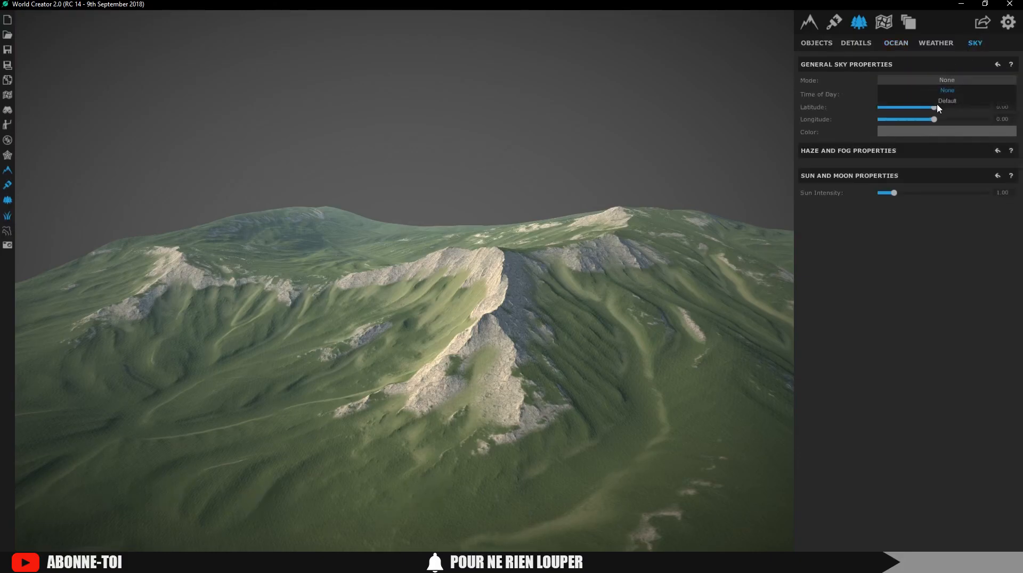
{"action": "left_click", "coordinate": [938, 105]}
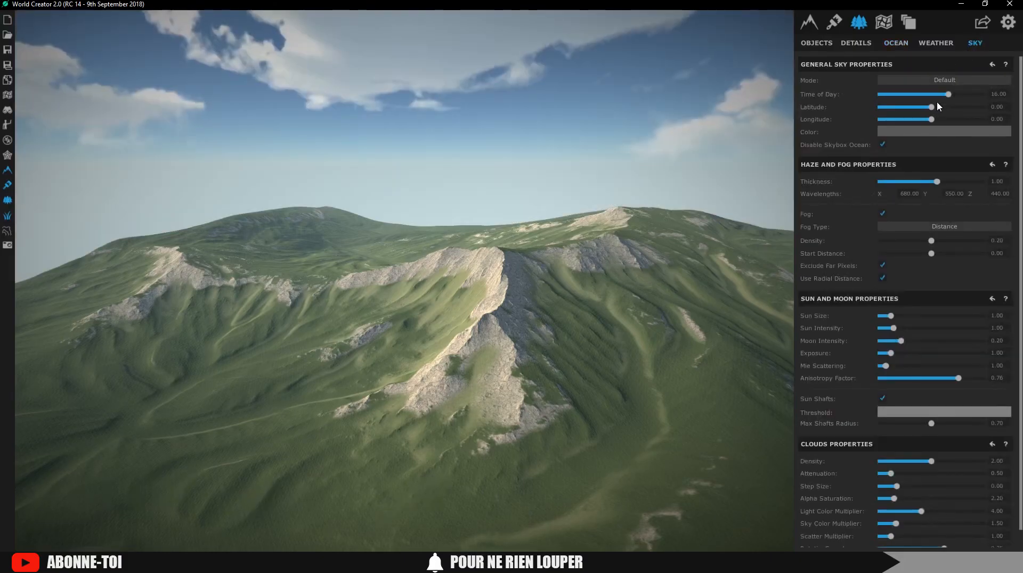
{"action": "right_click_drag", "start_coordinate": [568, 247], "coordinate": [608, 222]}
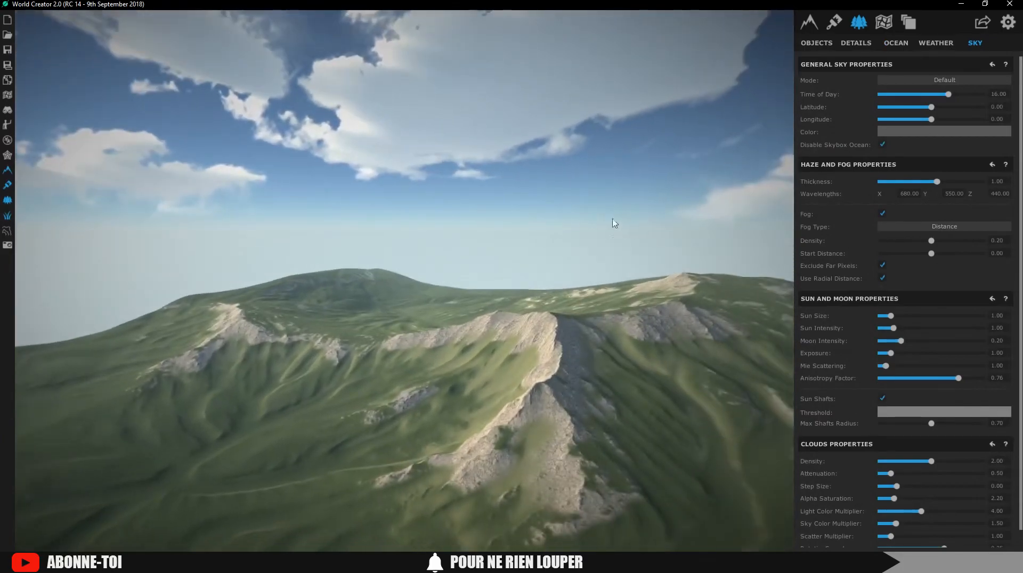
{"action": "right_click_drag", "start_coordinate": [533, 243], "coordinate": [494, 263]}
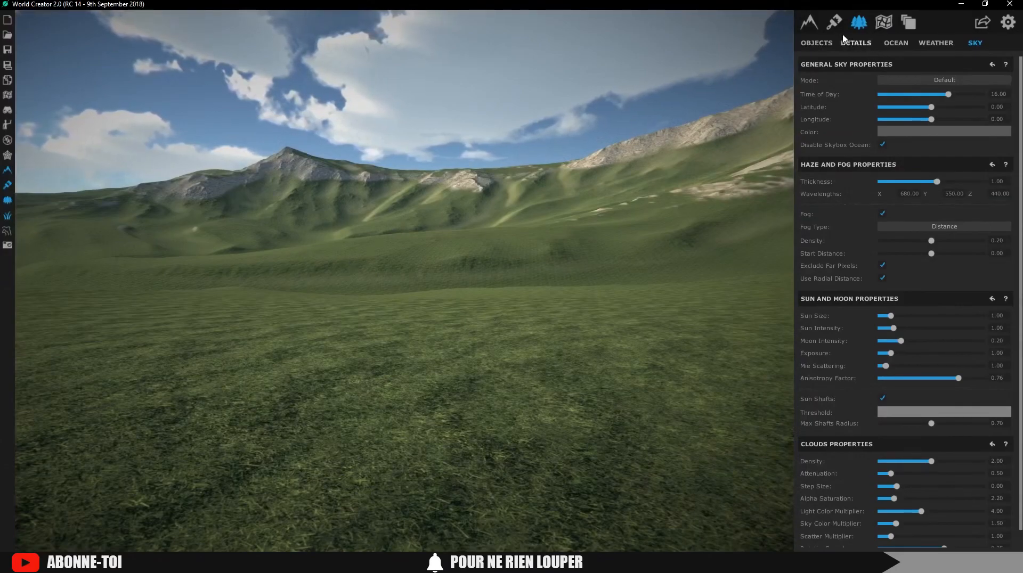
Add an object layer of AlaskaCedar_Desktop trees with width/height range 0.25–0.45
{"action": "left_click", "coordinate": [826, 45]}
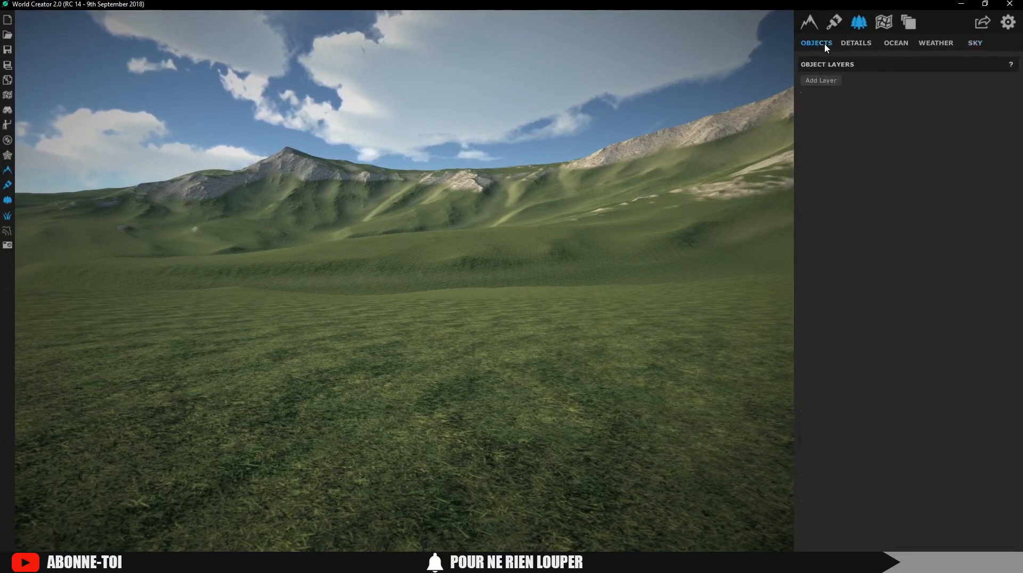
{"action": "left_click", "coordinate": [820, 82]}
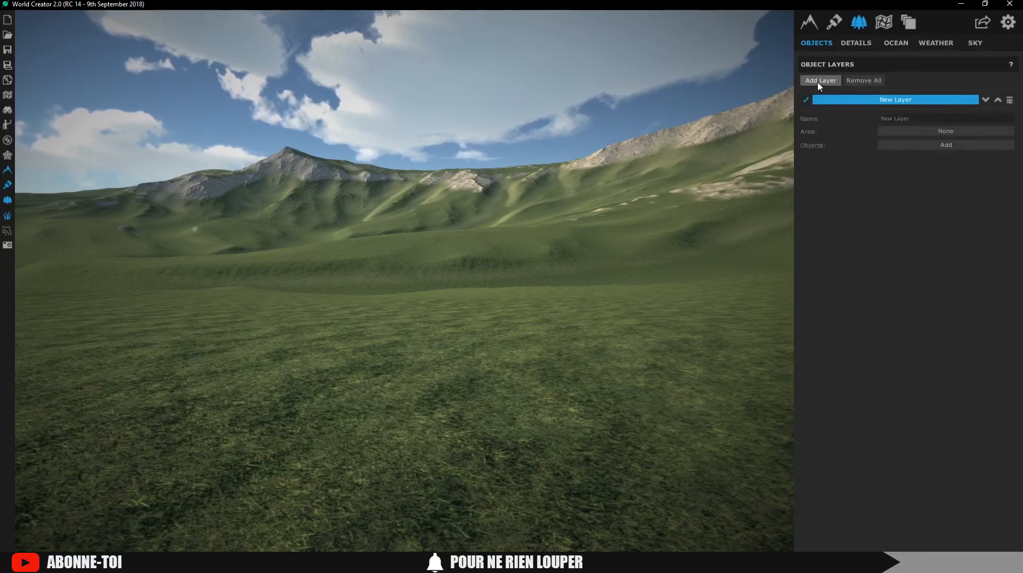
{"action": "left_click", "coordinate": [921, 151]}
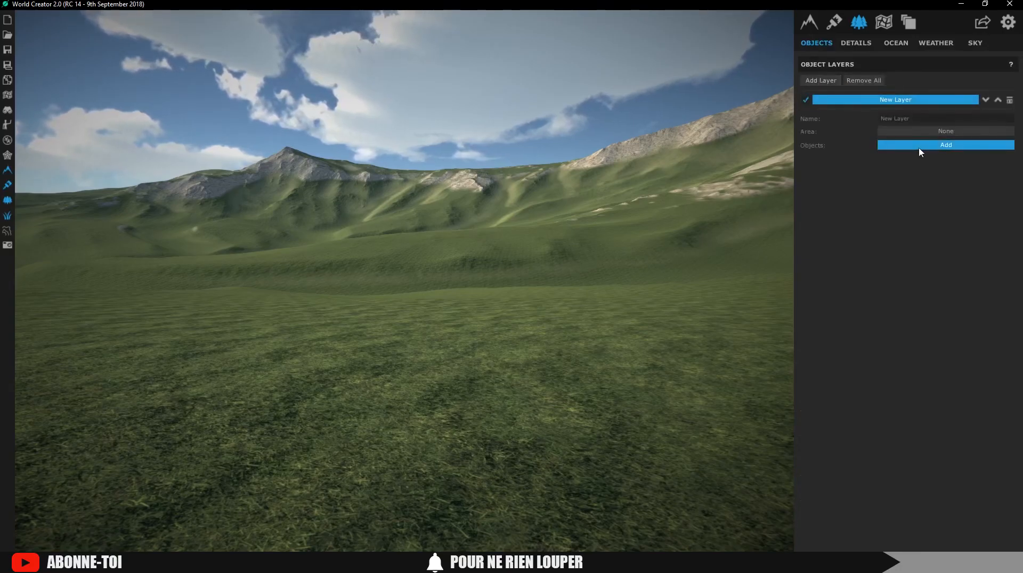
{"action": "left_click", "coordinate": [921, 151]}
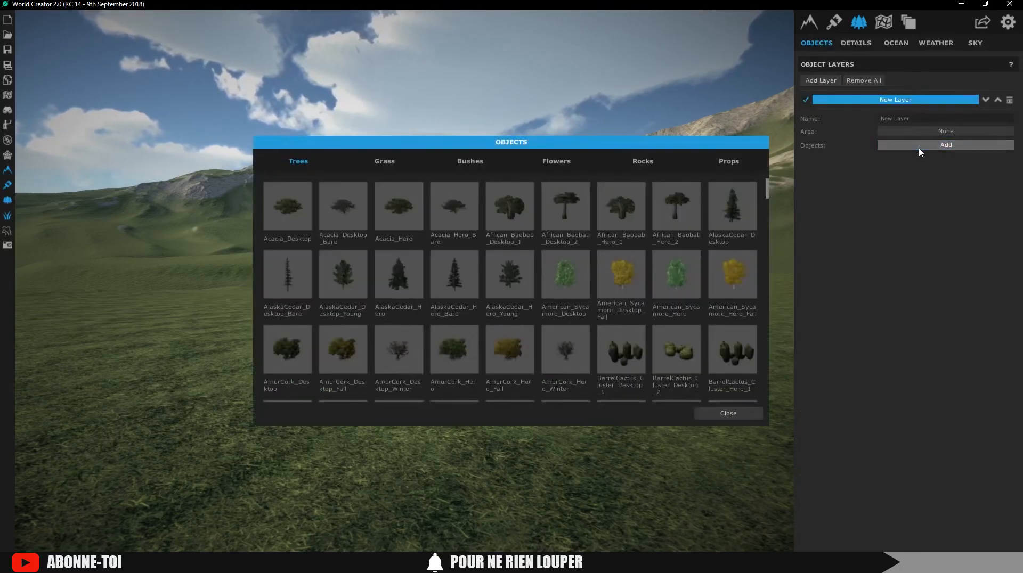
{"action": "left_click", "coordinate": [735, 226]}
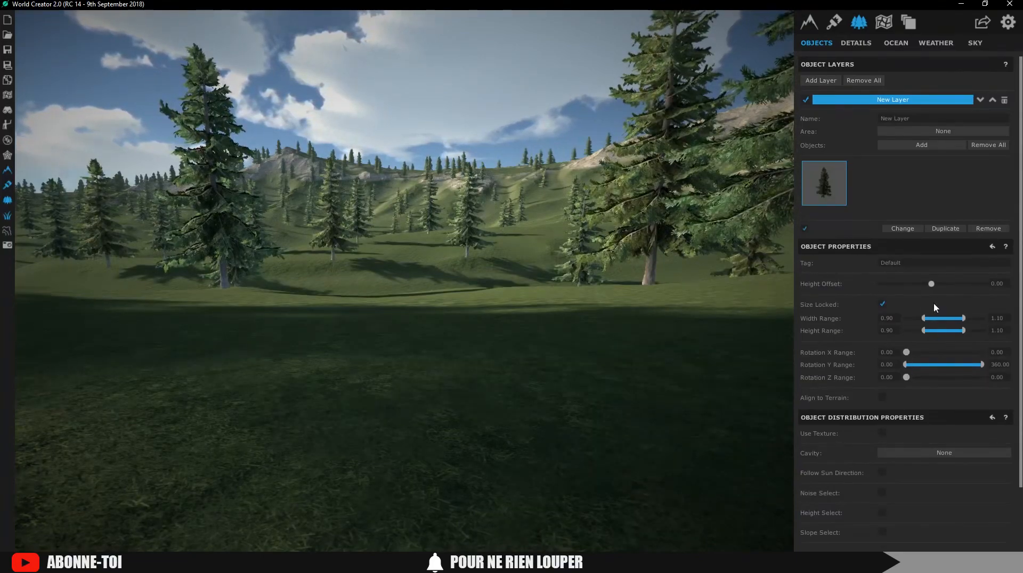
{"action": "scroll", "coordinate": [970, 340], "scroll_direction": "down", "scroll_amount": 3}
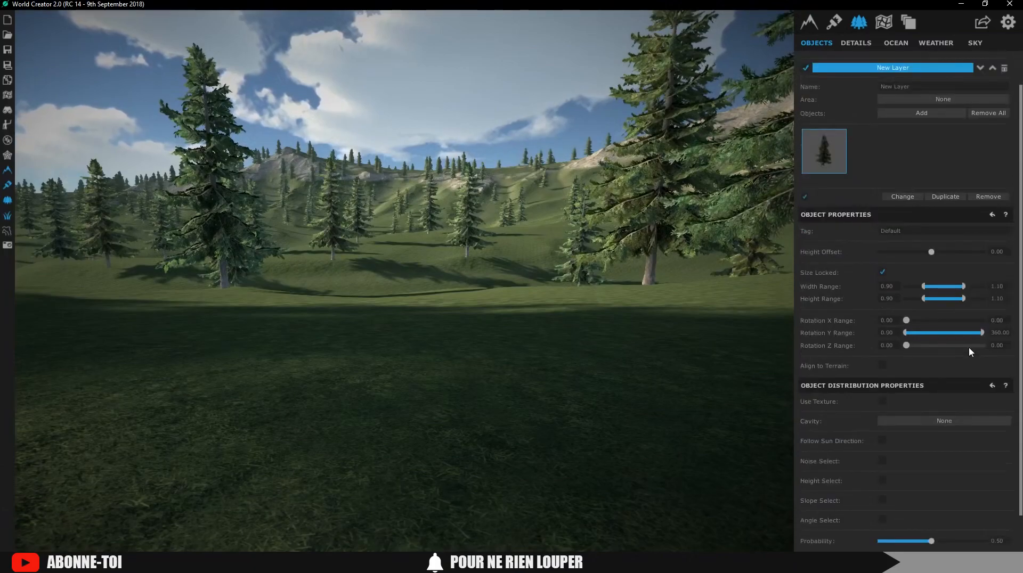
{"action": "scroll", "coordinate": [957, 335], "scroll_direction": "up", "scroll_amount": 3}
{"action": "left_click_drag", "start_coordinate": [953, 318], "coordinate": [932, 323]}
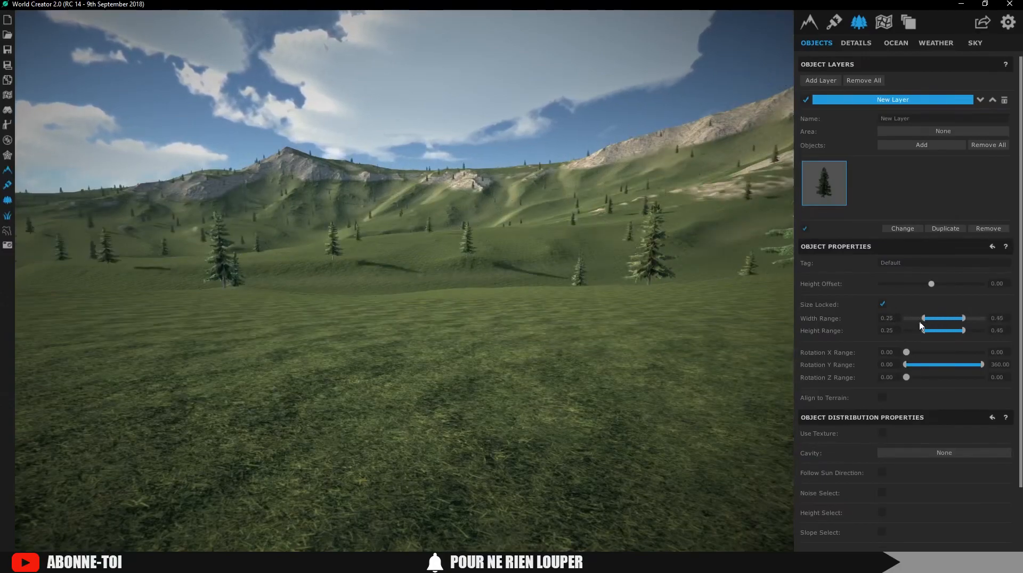
Limit the cedars to slopes 9.65–20.59 and heights −40.54–696.91
{"action": "scroll", "coordinate": [948, 429], "scroll_direction": "down", "scroll_amount": 2}
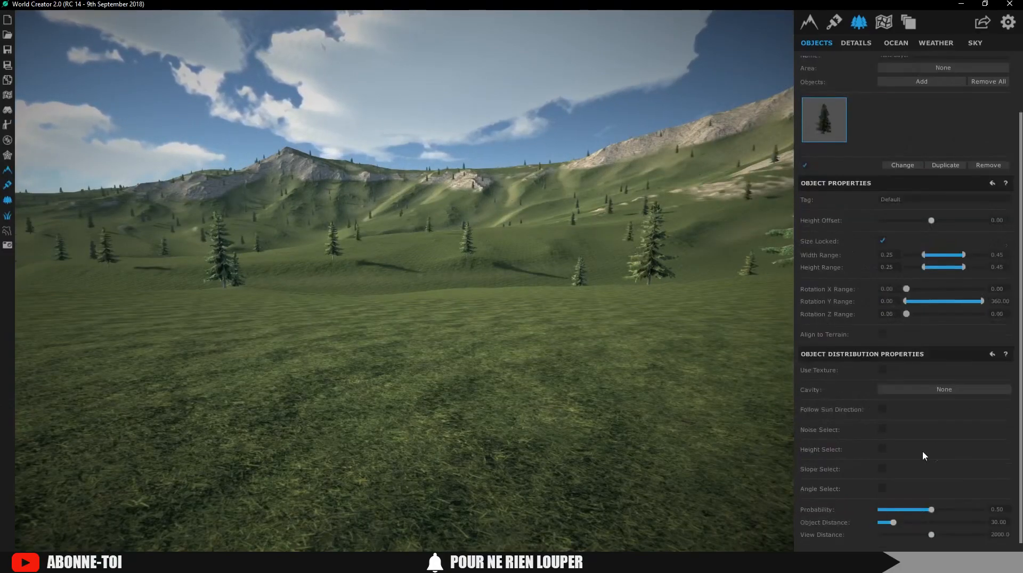
{"action": "left_click", "coordinate": [881, 472]}
{"action": "left_click_drag", "start_coordinate": [924, 482], "coordinate": [938, 484]}
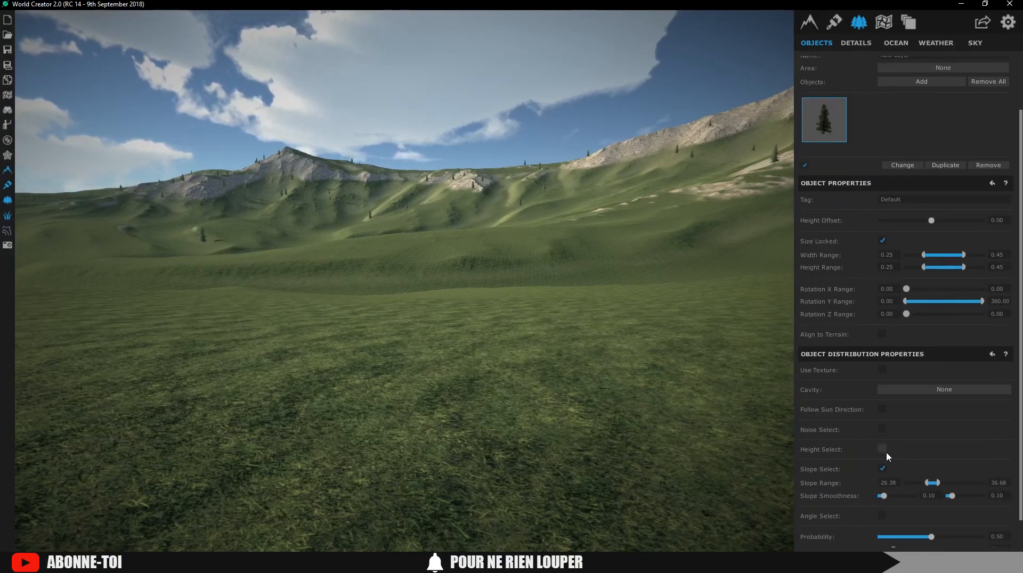
{"action": "mouse_move", "coordinate": [928, 483]}
{"action": "left_mouse_down"}
{"action": "mouse_move", "coordinate": [912, 484]}
{"action": "mouse_move", "coordinate": [935, 485]}
{"action": "mouse_move", "coordinate": [925, 485]}
{"action": "left_mouse_up"}
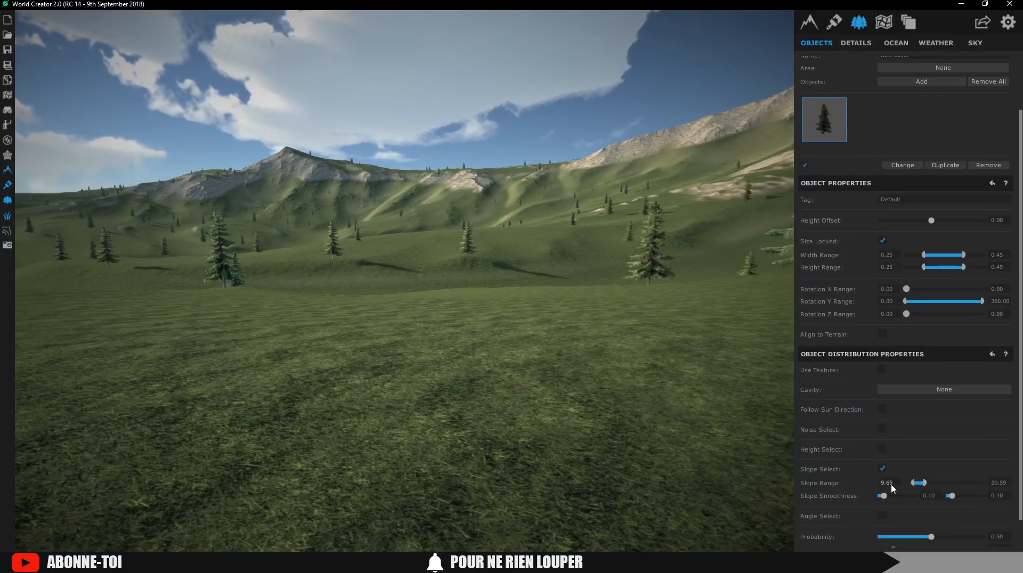
{"action": "left_click", "coordinate": [883, 450]}
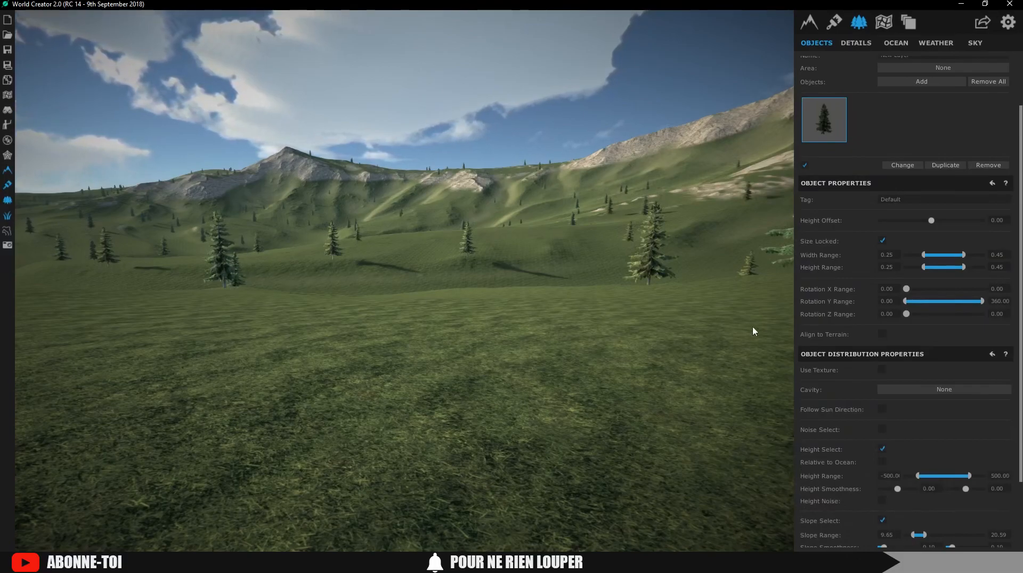
{"action": "mouse_move", "coordinate": [922, 477]}
{"action": "left_mouse_down"}
{"action": "mouse_move", "coordinate": [940, 477]}
{"action": "mouse_move", "coordinate": [930, 476]}
{"action": "left_mouse_up"}
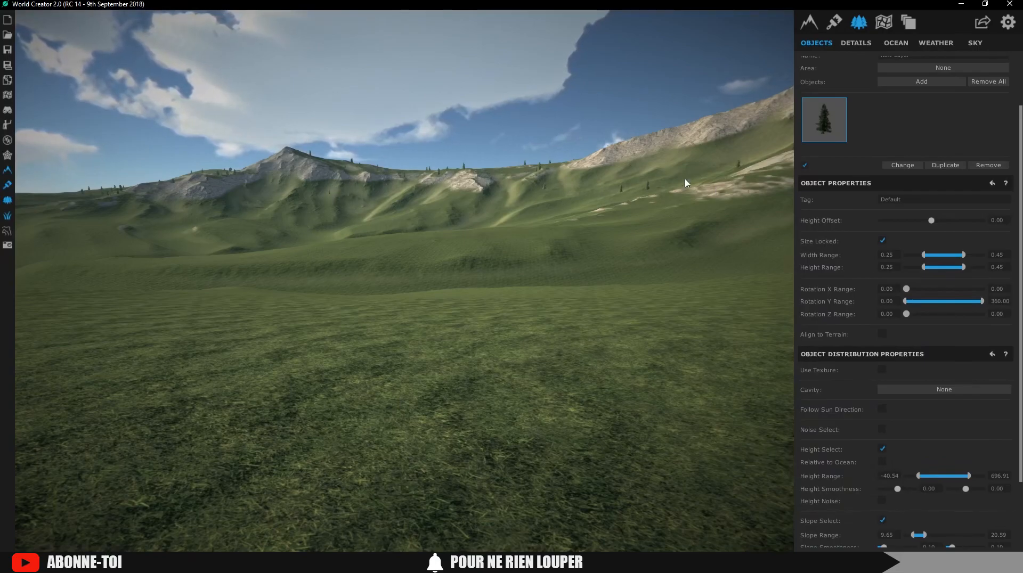
Set cedar probability to 1.00 and object distance to about 10
{"action": "scroll", "coordinate": [970, 517], "scroll_direction": "down", "scroll_amount": 3}
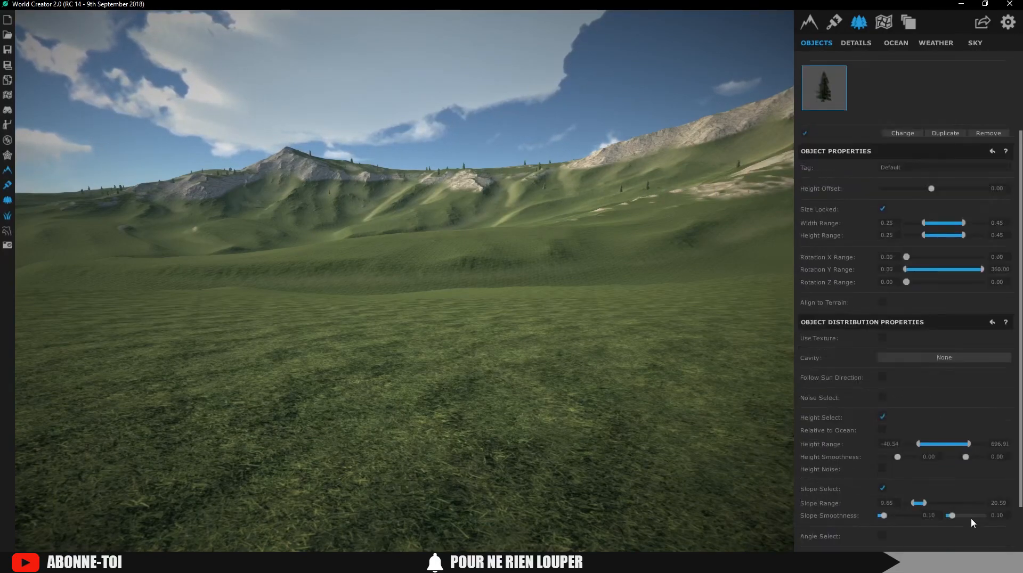
{"action": "left_click_drag", "start_coordinate": [927, 513], "coordinate": [987, 511]}
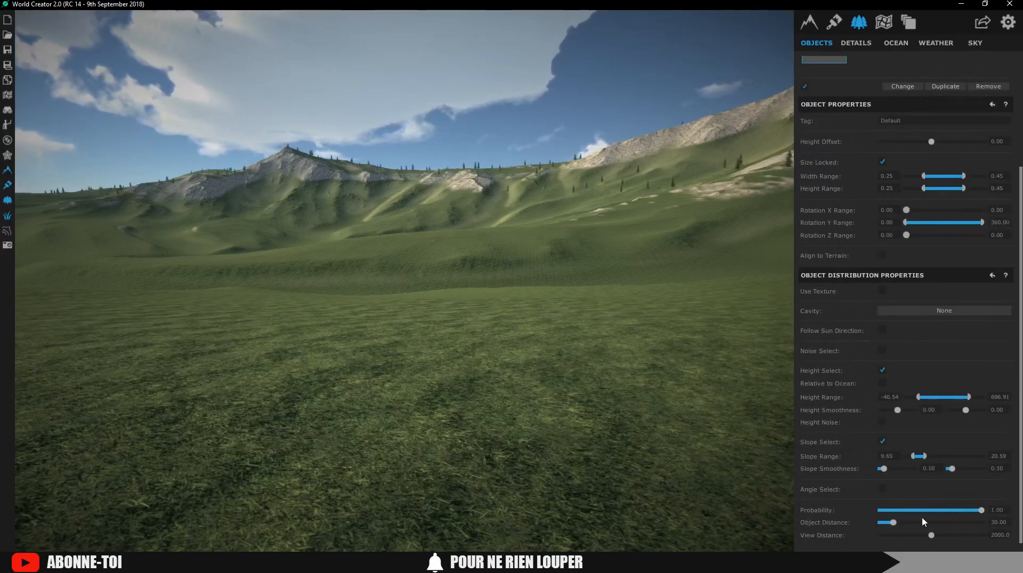
{"action": "mouse_move", "coordinate": [890, 524]}
{"action": "left_mouse_down"}
{"action": "mouse_move", "coordinate": [900, 523]}
{"action": "mouse_move", "coordinate": [884, 524]}
{"action": "left_mouse_up"}
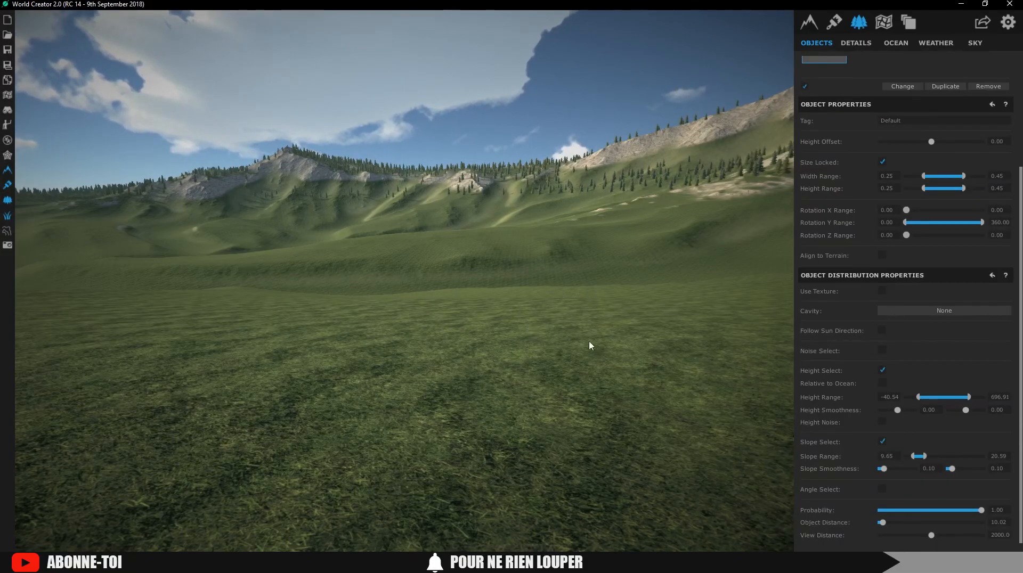
{"action": "right_click_drag", "start_coordinate": [588, 332], "coordinate": [624, 329]}
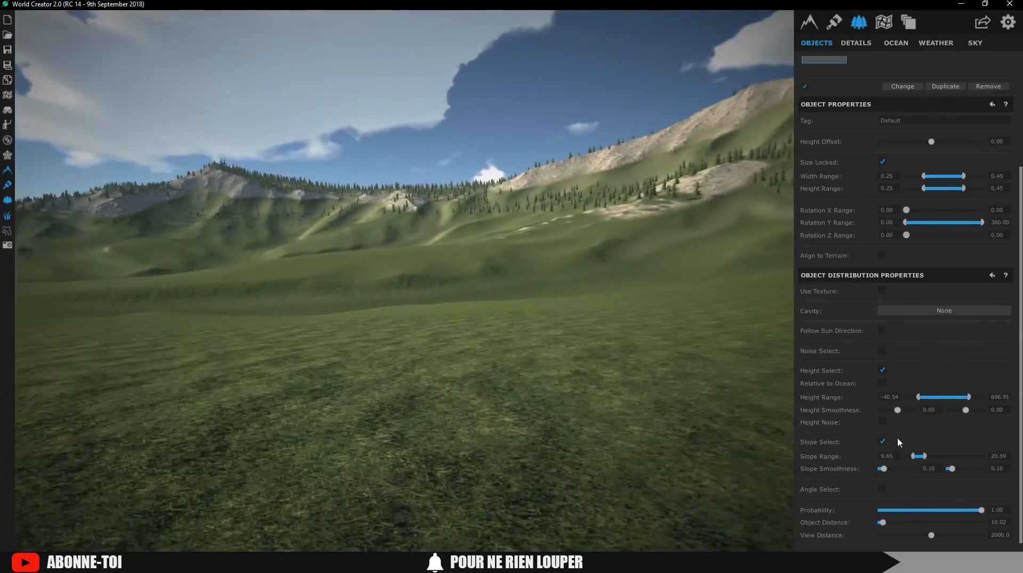
{"action": "scroll", "coordinate": [879, 373], "scroll_direction": "up", "scroll_amount": 3}
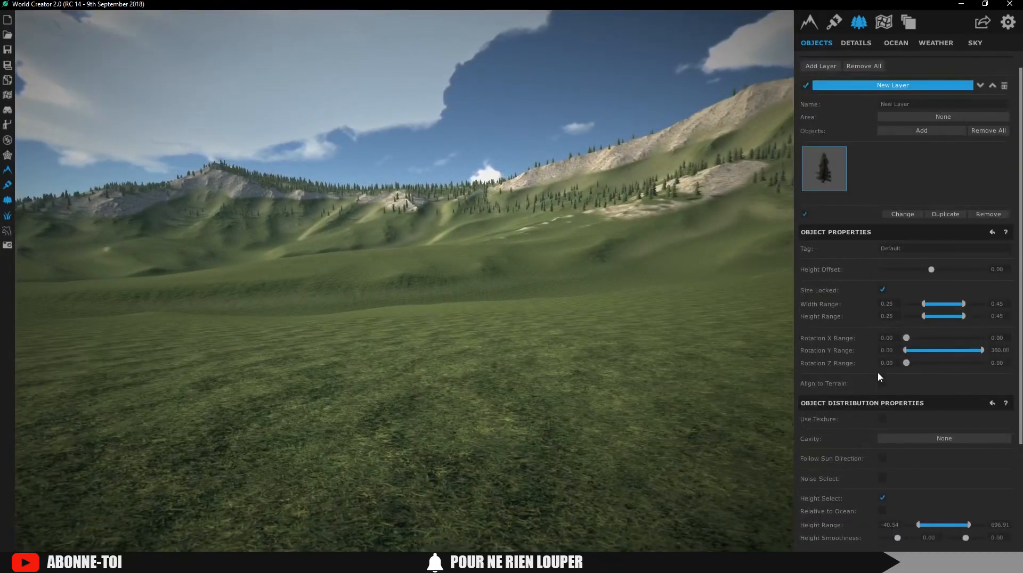
{"action": "scroll", "coordinate": [879, 376], "scroll_direction": "down", "scroll_amount": 2}
Toggle noise placement for the cedars and lower their view distance to about 1900
{"action": "left_click", "coordinate": [882, 397]}
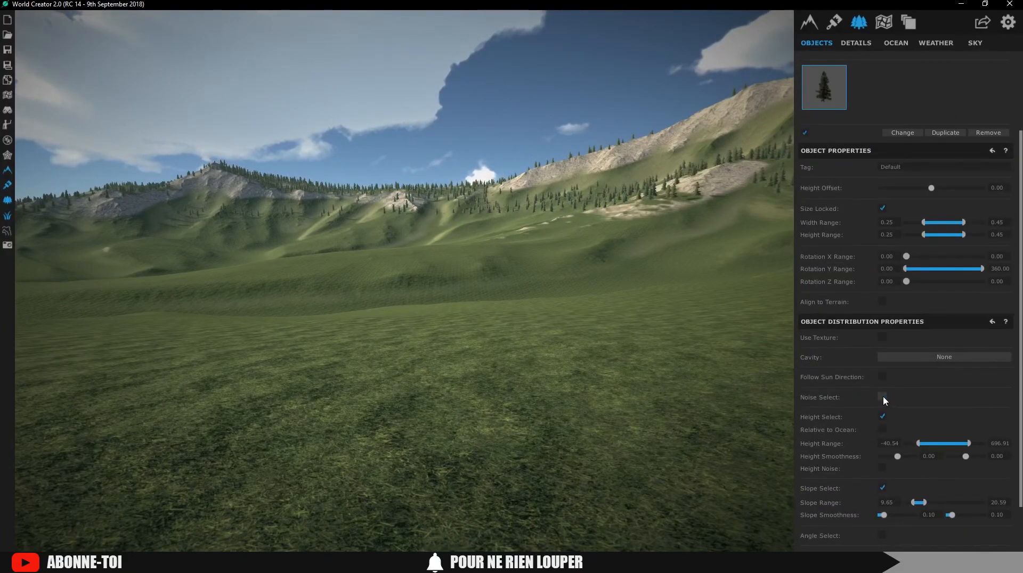
{"action": "left_click", "coordinate": [884, 397]}
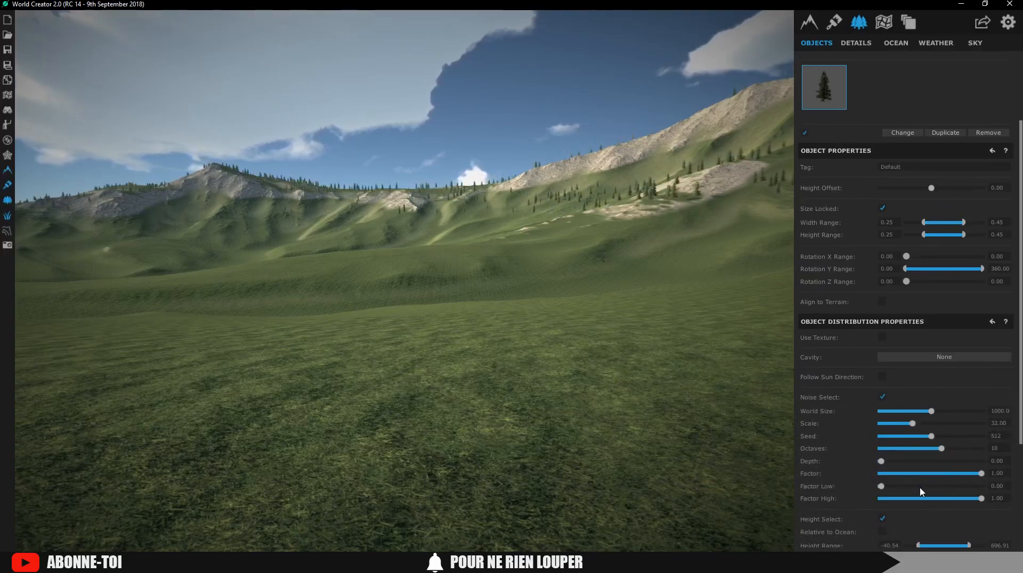
{"action": "scroll", "coordinate": [935, 501], "scroll_direction": "down", "scroll_amount": 1}
{"action": "scroll", "coordinate": [934, 500], "scroll_direction": "down", "scroll_amount": 4}
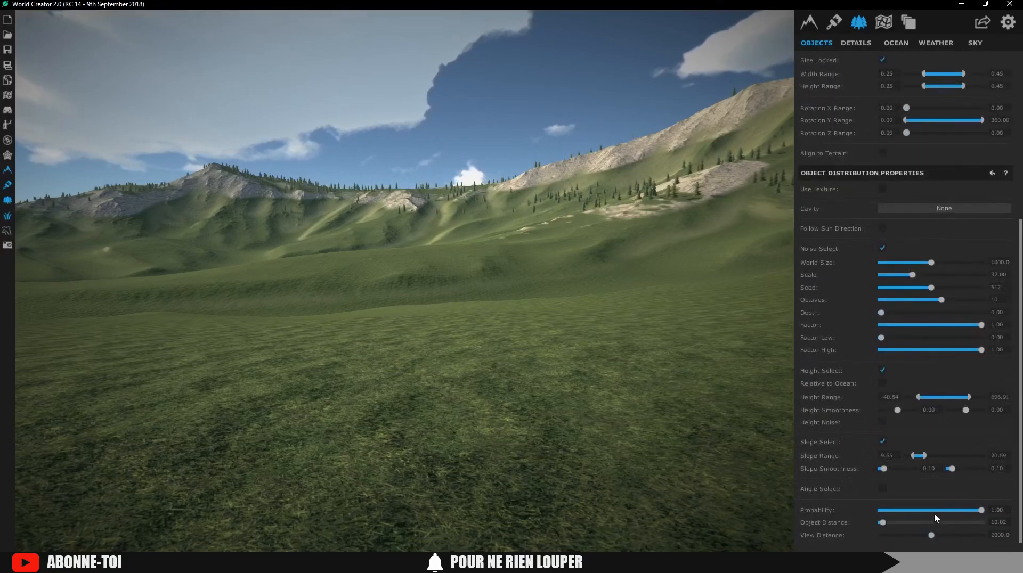
{"action": "left_click", "coordinate": [915, 535]}
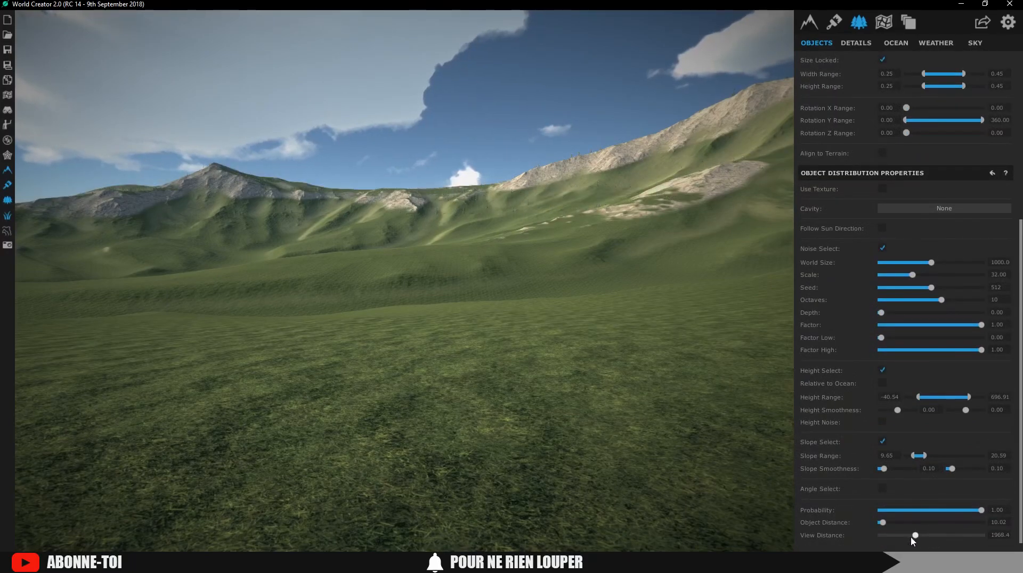
{"action": "left_click_drag", "start_coordinate": [884, 538], "coordinate": [884, 537]}
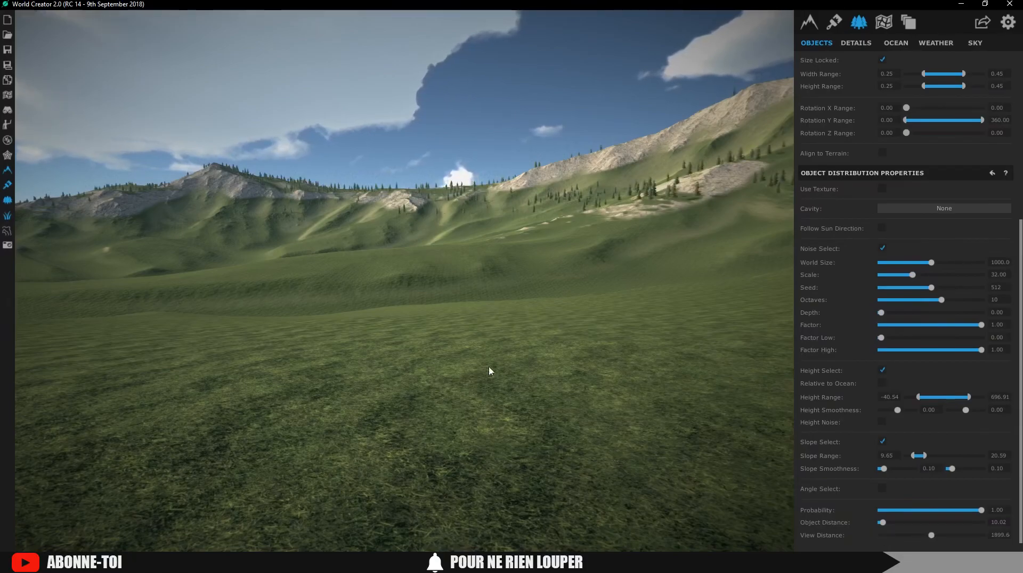
{"action": "right_click_drag", "start_coordinate": [393, 392], "coordinate": [466, 375]}
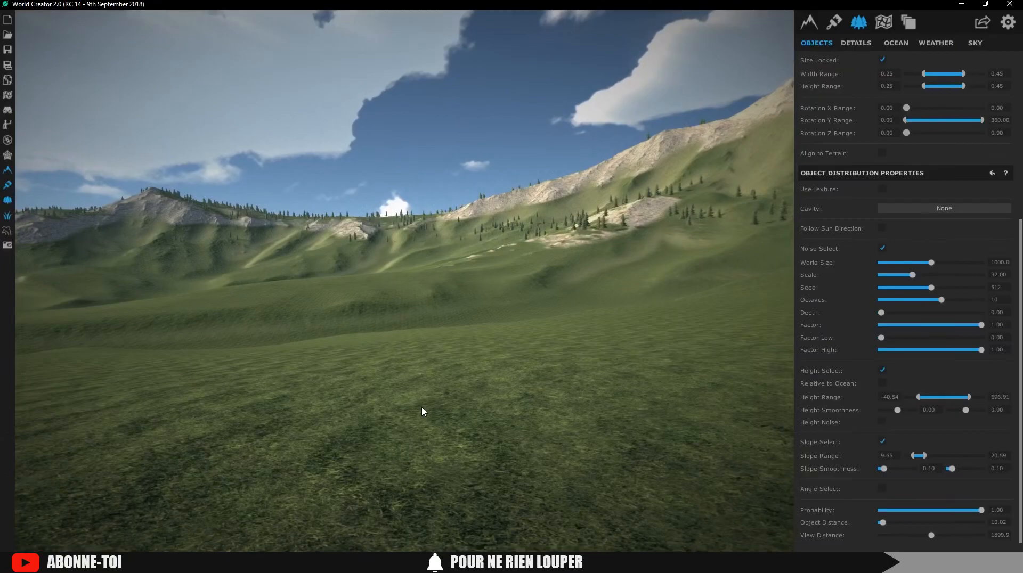
{"action": "scroll", "coordinate": [868, 160], "scroll_direction": "up", "scroll_amount": 2}
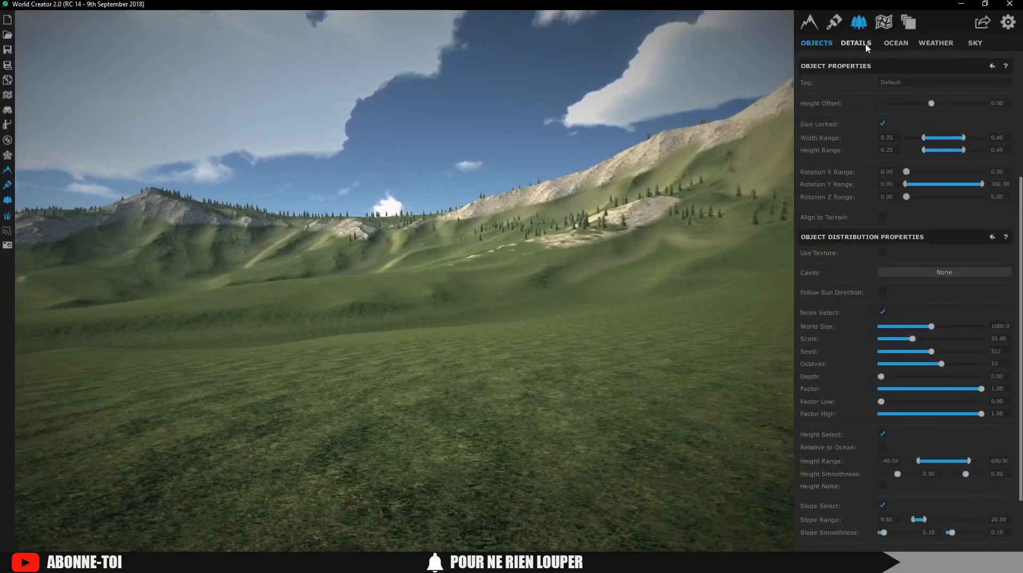
Create a detail layer with grassfrond01albedoalpha grass
{"action": "left_click", "coordinate": [856, 43]}
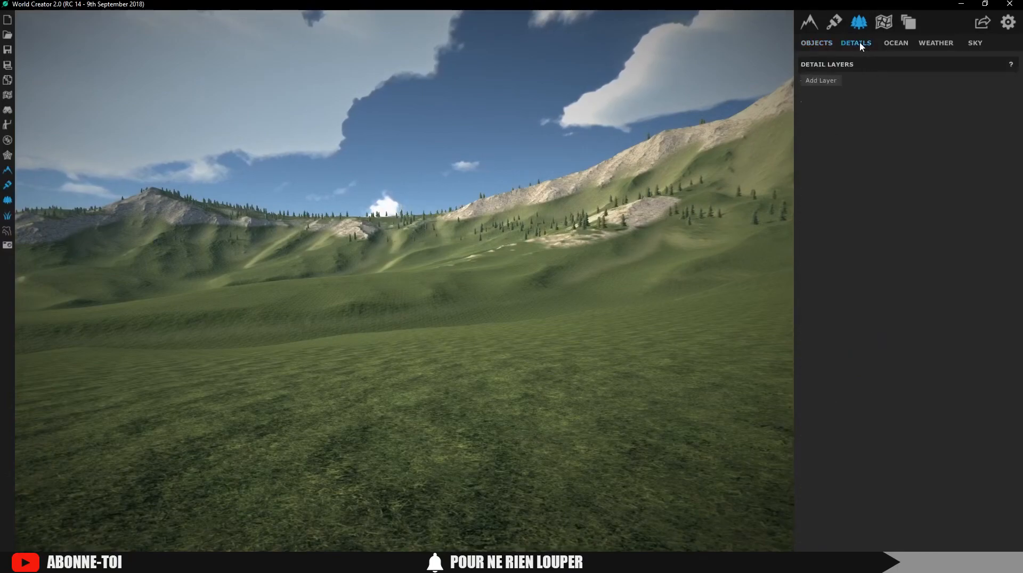
{"action": "left_click", "coordinate": [821, 82]}
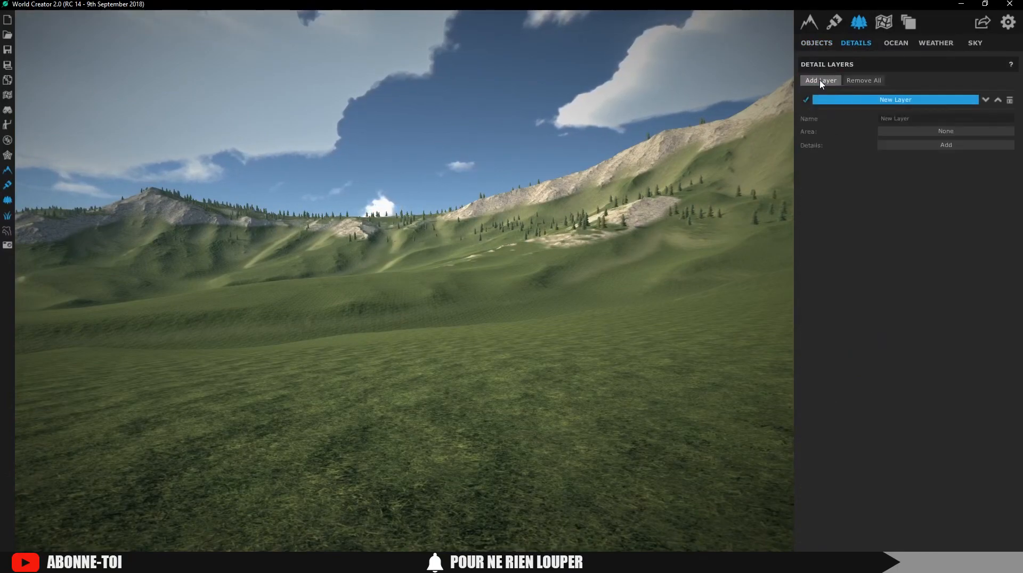
{"action": "left_click", "coordinate": [892, 146]}
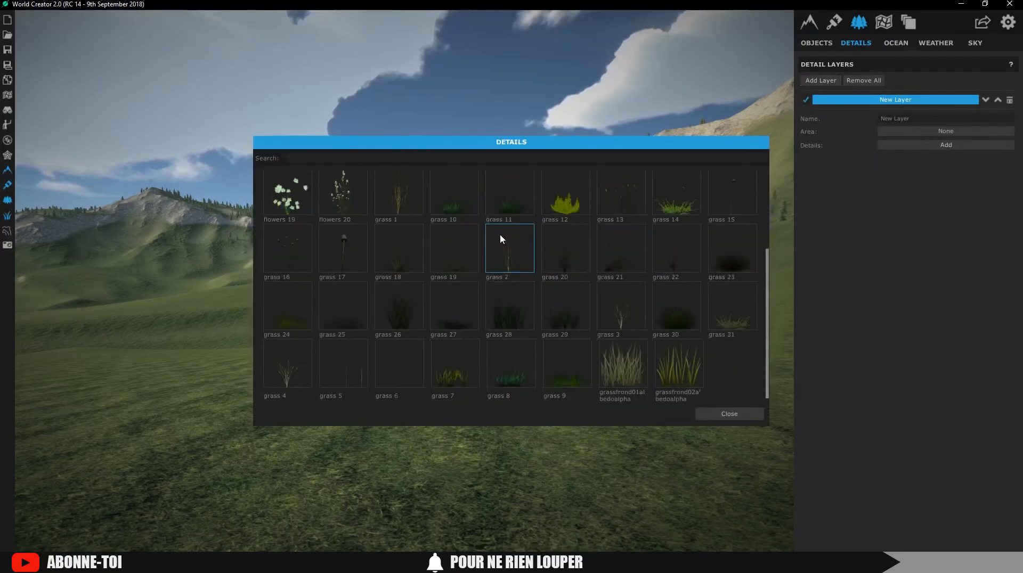
{"action": "left_click", "coordinate": [625, 363]}
{"action": "right_click_drag", "start_coordinate": [566, 376], "coordinate": [503, 415]}
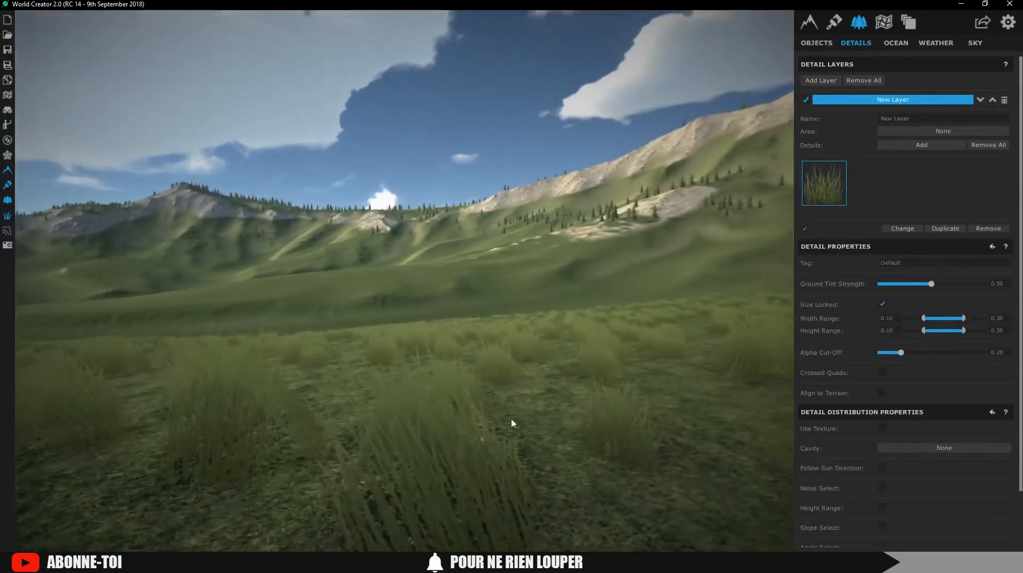
Raise the grass probability to 0.96 and density to 0.86
{"action": "scroll", "coordinate": [890, 413], "scroll_direction": "down", "scroll_amount": 2}
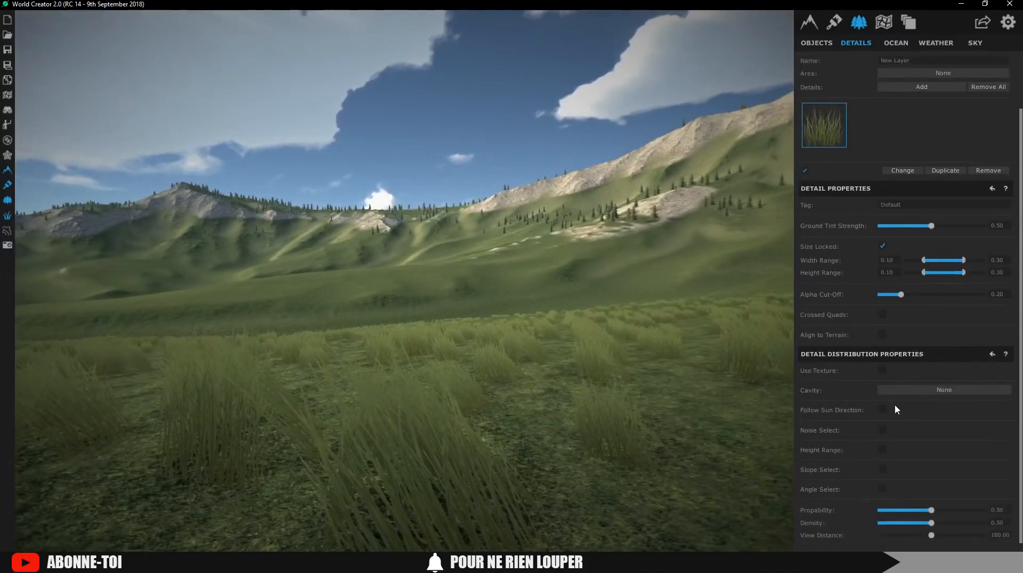
{"action": "left_click_drag", "start_coordinate": [932, 510], "coordinate": [968, 524]}
{"action": "mouse_move", "coordinate": [496, 415]}
{"action": "right_mouse_down"}
{"action": "mouse_move", "coordinate": [535, 460]}
{"action": "mouse_move", "coordinate": [508, 432]}
{"action": "right_mouse_up"}
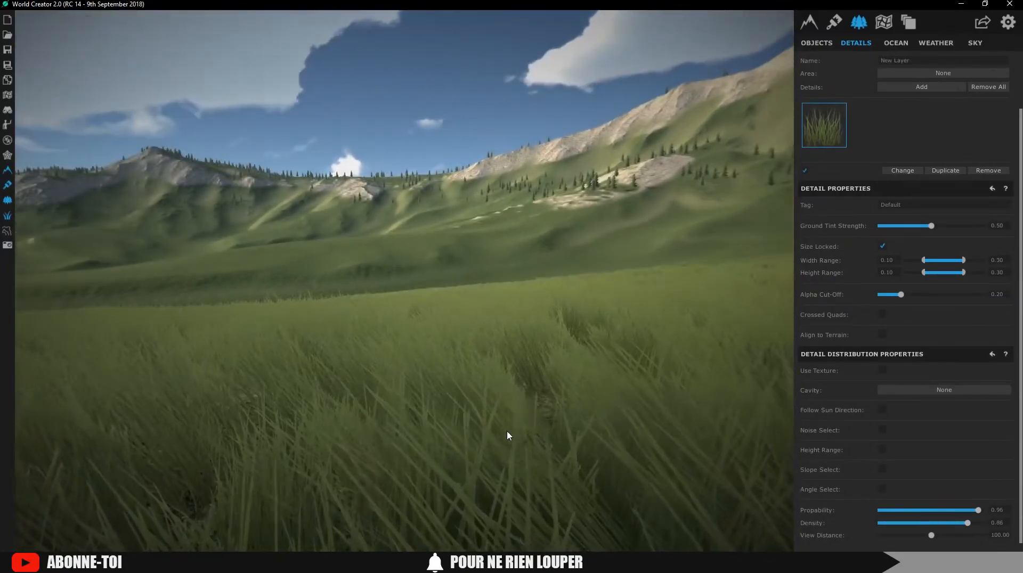
{"action": "left_click", "coordinate": [896, 88]}
{"action": "scroll", "coordinate": [534, 253], "scroll_direction": "up", "scroll_amount": 3}
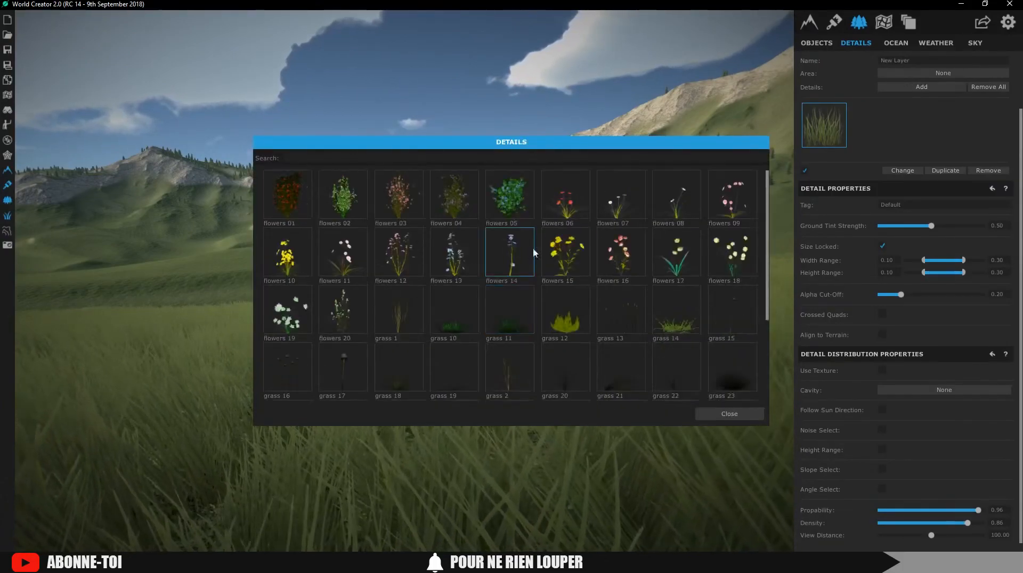
Add flowers 06 poppies at size 0.47–0.67, probability 0.85, density 0.75, noise-patched
{"action": "left_click", "coordinate": [581, 208]}
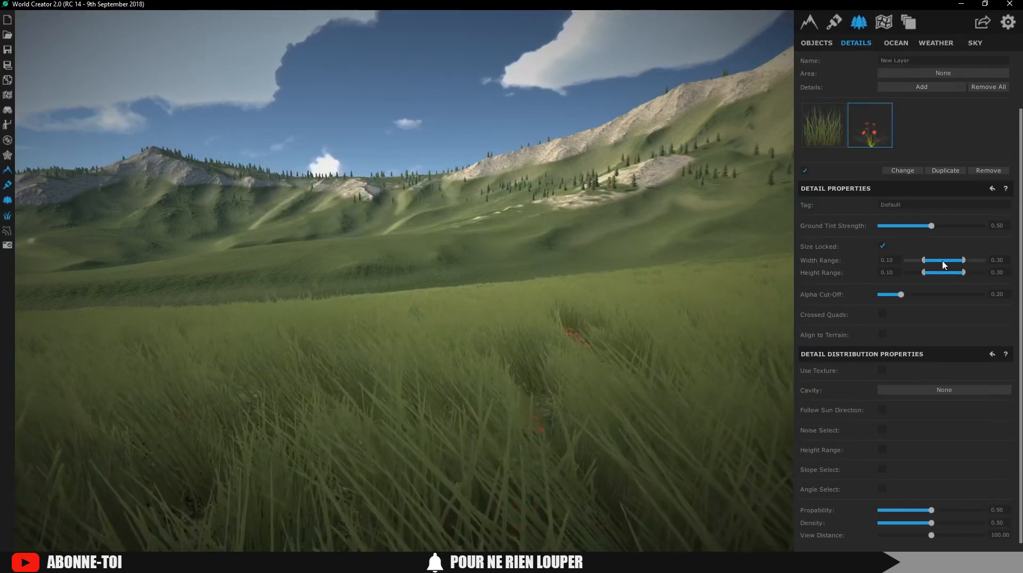
{"action": "left_click_drag", "start_coordinate": [996, 261], "coordinate": [952, 261]}
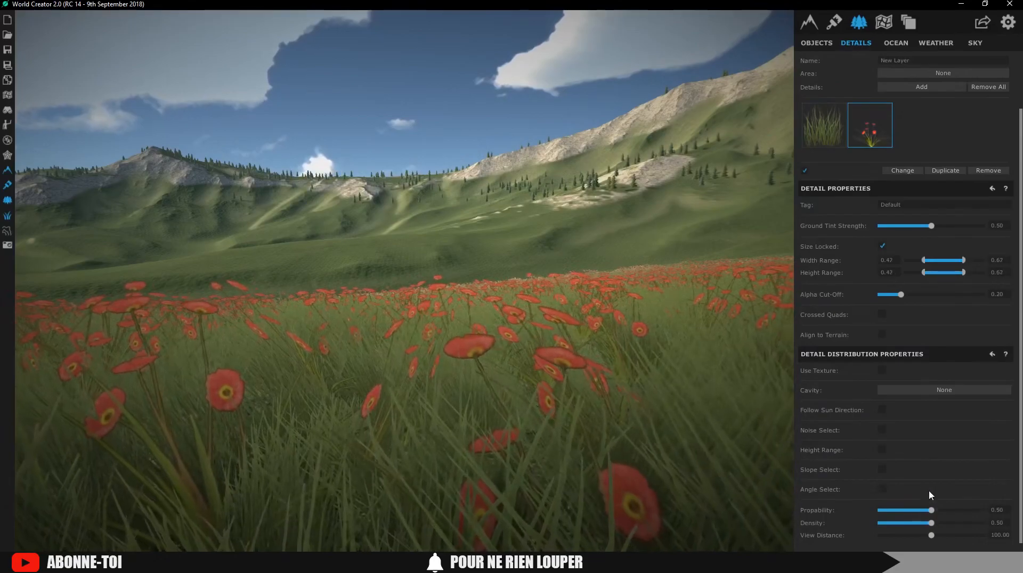
{"action": "mouse_move", "coordinate": [944, 509]}
{"action": "left_mouse_down"}
{"action": "mouse_move", "coordinate": [971, 507]}
{"action": "mouse_move", "coordinate": [958, 520]}
{"action": "left_mouse_up"}
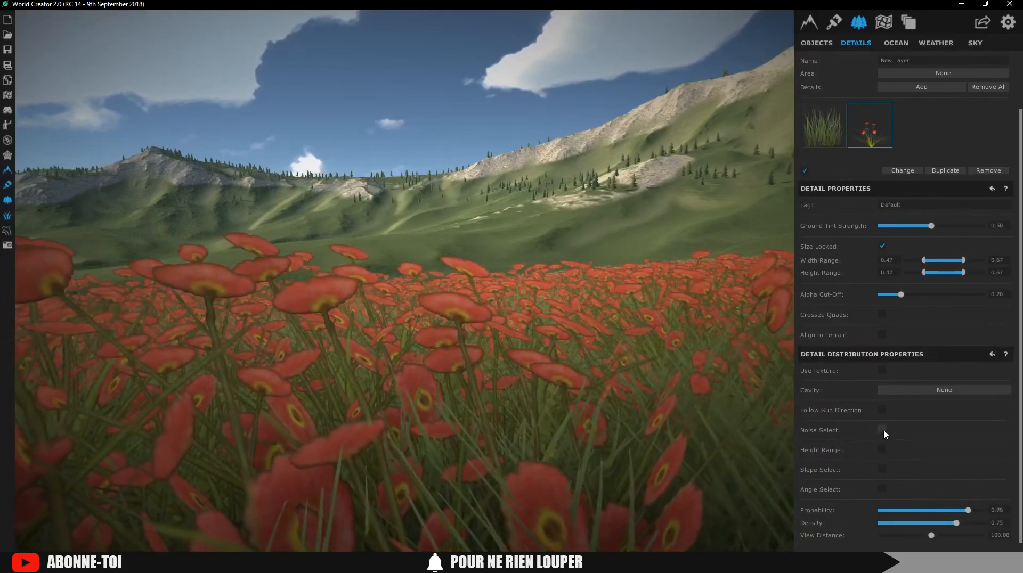
{"action": "left_click", "coordinate": [883, 429]}
{"action": "mouse_move", "coordinate": [547, 390]}
{"action": "right_mouse_down"}
{"action": "mouse_move", "coordinate": [650, 364]}
{"action": "mouse_move", "coordinate": [396, 378]}
{"action": "mouse_move", "coordinate": [532, 377]}
{"action": "right_mouse_up"}
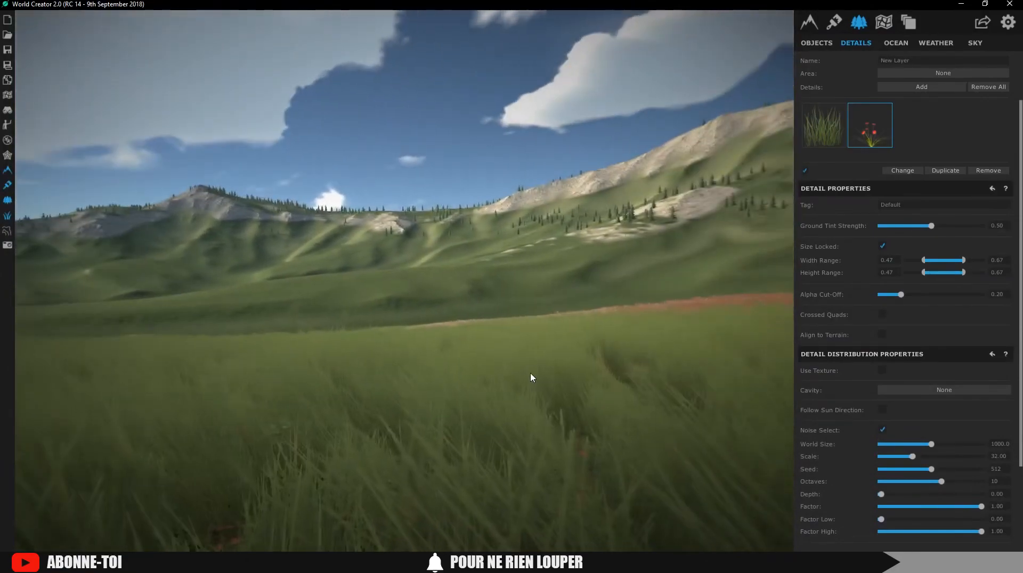
Add flowers 15 at size 0.50–0.70, in noise patches with world size 1189.5
{"action": "left_click", "coordinate": [897, 88]}
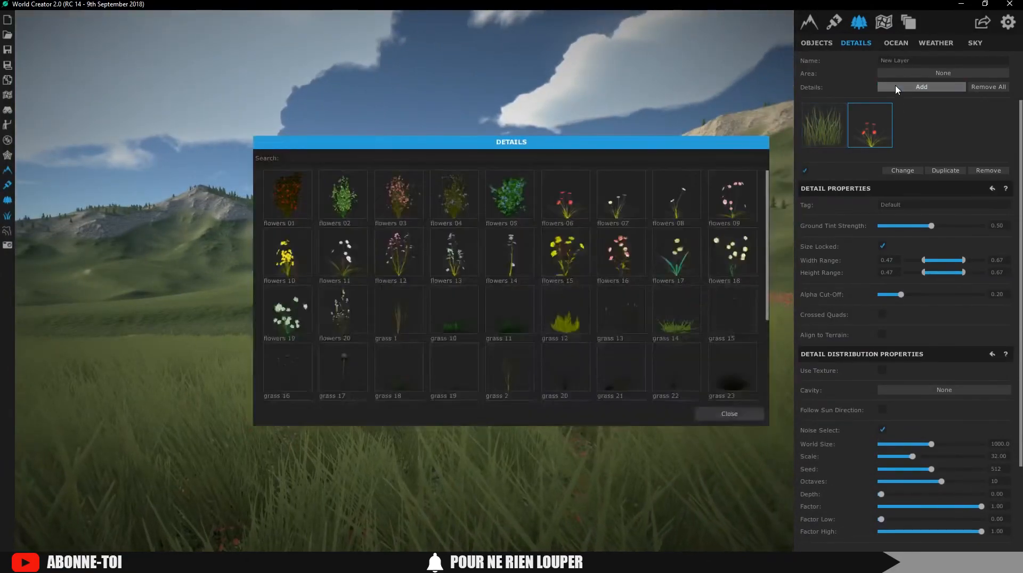
{"action": "left_click", "coordinate": [565, 246]}
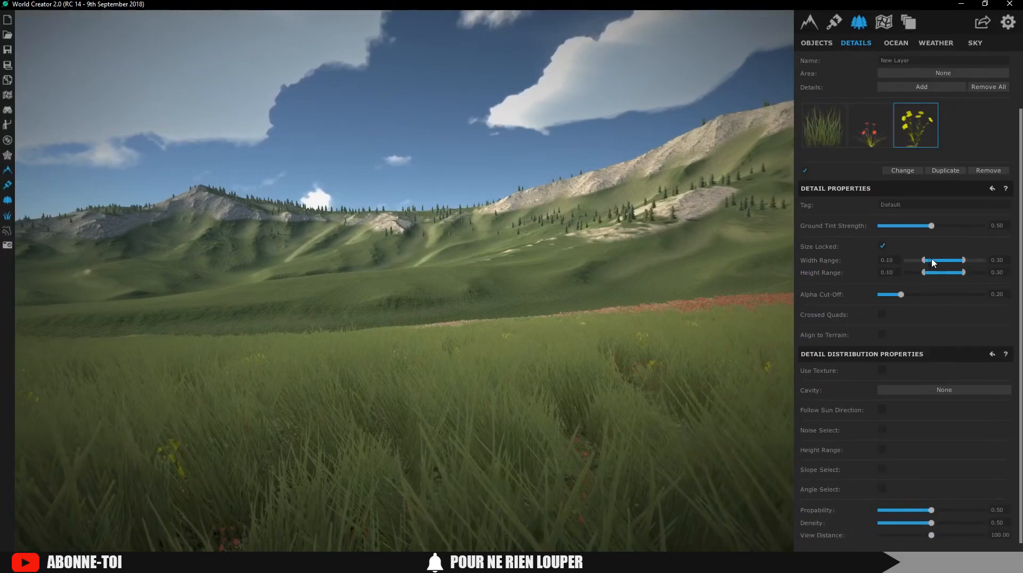
{"action": "left_click_drag", "start_coordinate": [948, 263], "coordinate": [964, 261]}
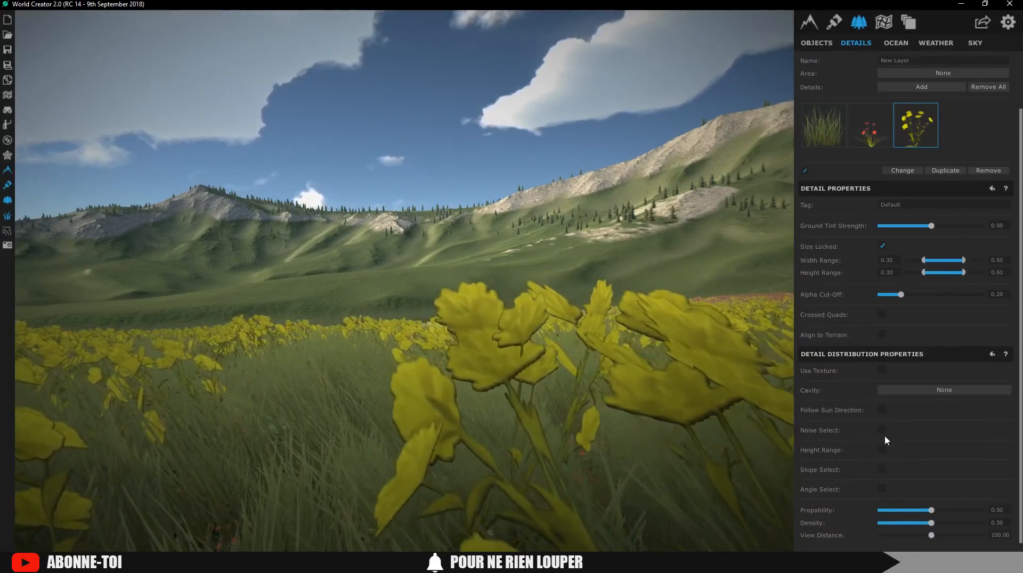
{"action": "left_click", "coordinate": [884, 432]}
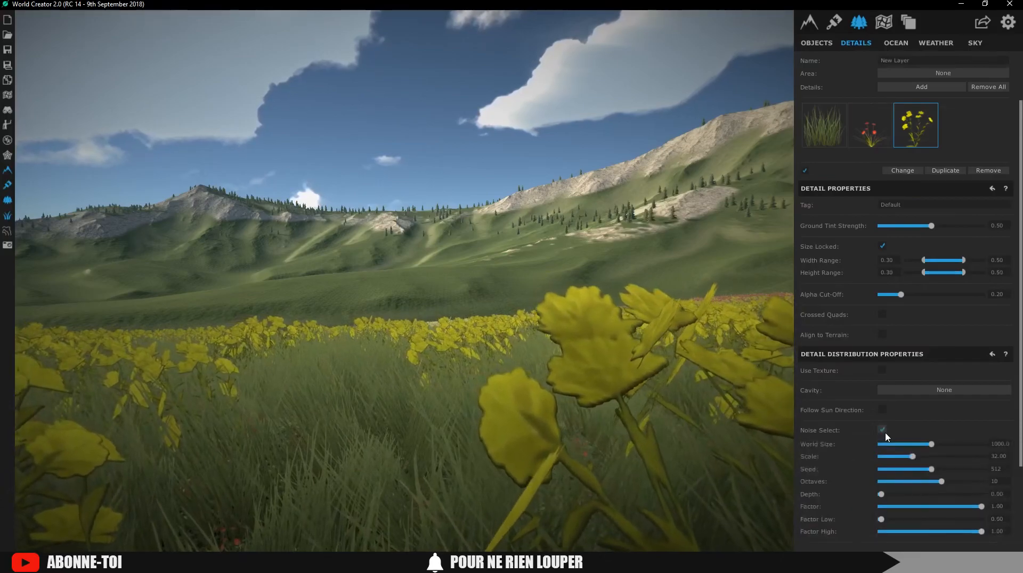
{"action": "left_click_drag", "start_coordinate": [932, 444], "coordinate": [942, 445]}
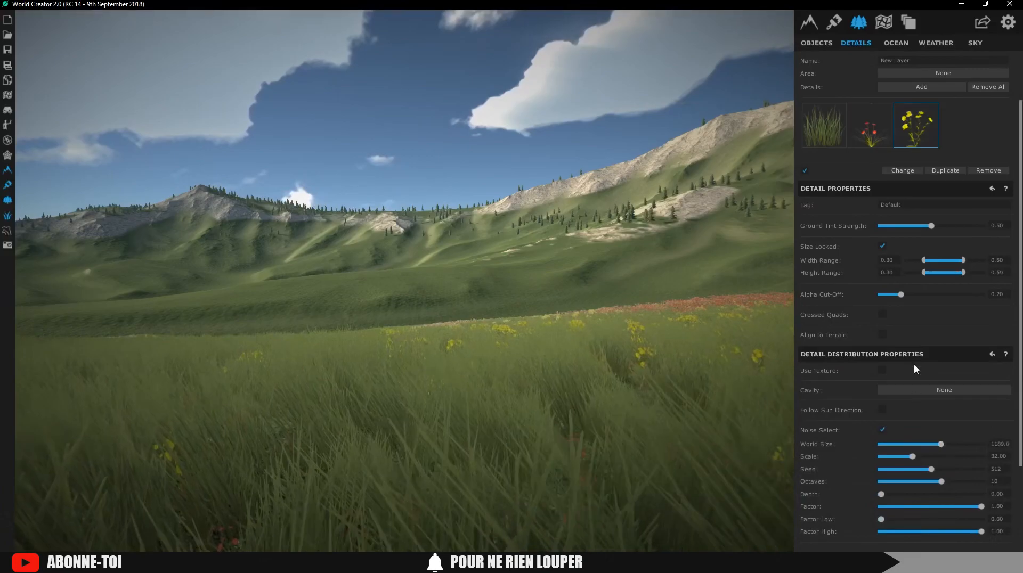
{"action": "left_click_drag", "start_coordinate": [930, 263], "coordinate": [969, 260]}
{"action": "right_click_drag", "start_coordinate": [450, 337], "coordinate": [478, 358]}
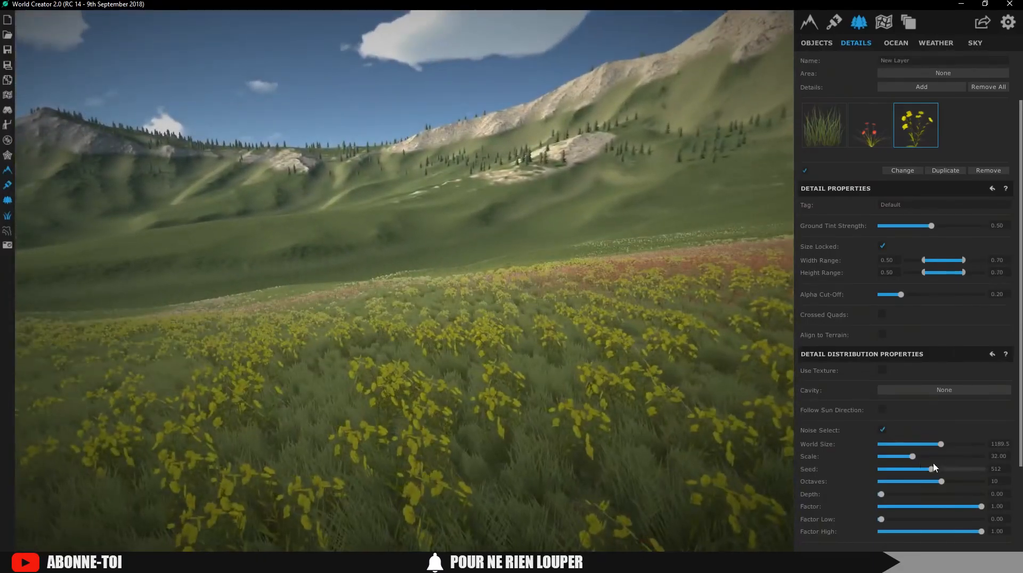
Set the yellow flowers' probability to 0.75 and density to 0.82
{"action": "scroll", "coordinate": [933, 474], "scroll_direction": "down", "scroll_amount": 3}
{"action": "left_click_drag", "start_coordinate": [957, 509], "coordinate": [964, 524]}
{"action": "right_click_drag", "start_coordinate": [503, 402], "coordinate": [162, 317]}
{"action": "key", "text": "w"}
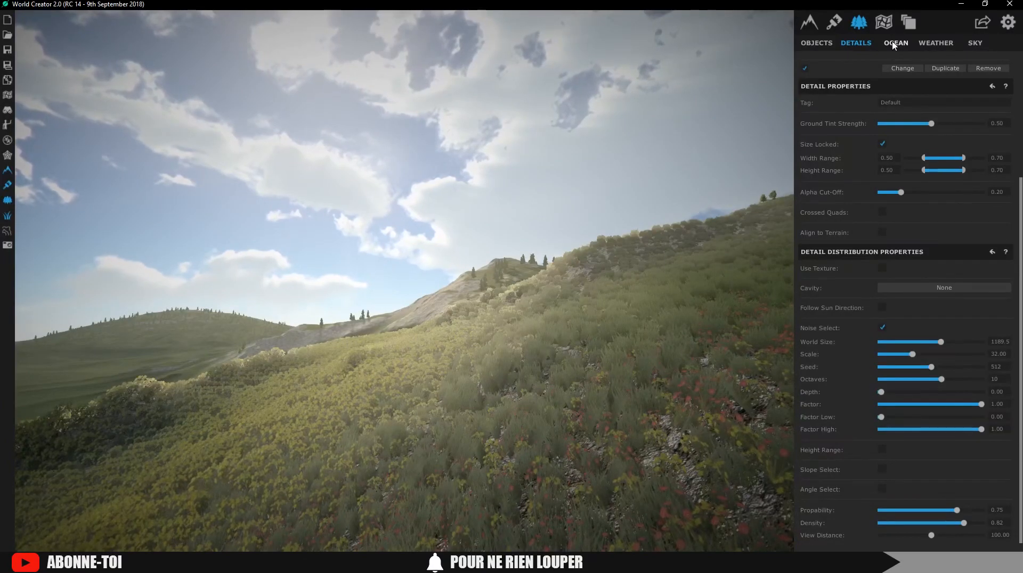
Show the ocean plane at height -18.71 and fly along the new lake shore
{"action": "left_click", "coordinate": [894, 45]}
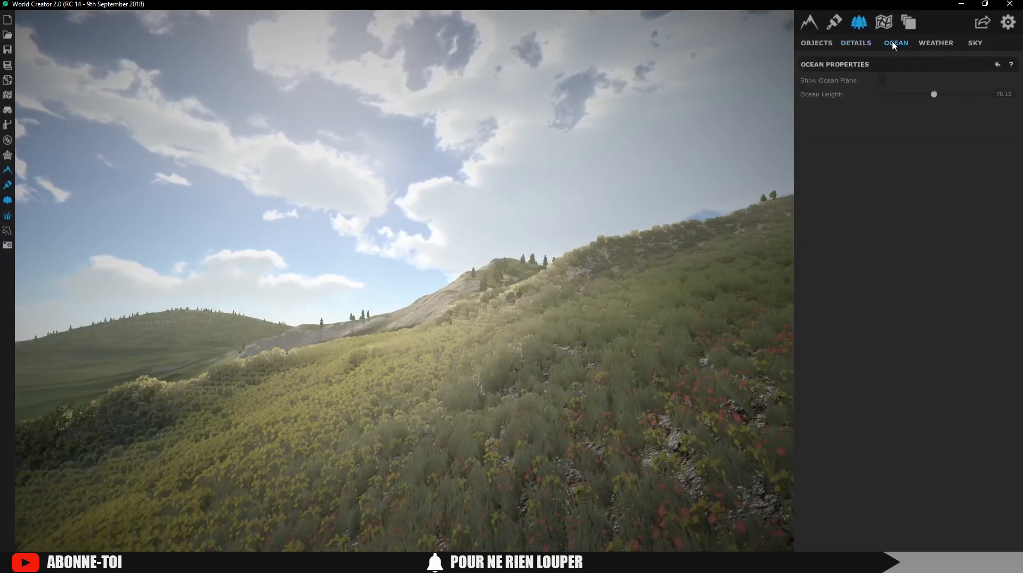
{"action": "left_click", "coordinate": [882, 81]}
{"action": "right_click_drag", "start_coordinate": [442, 214], "coordinate": [473, 167]}
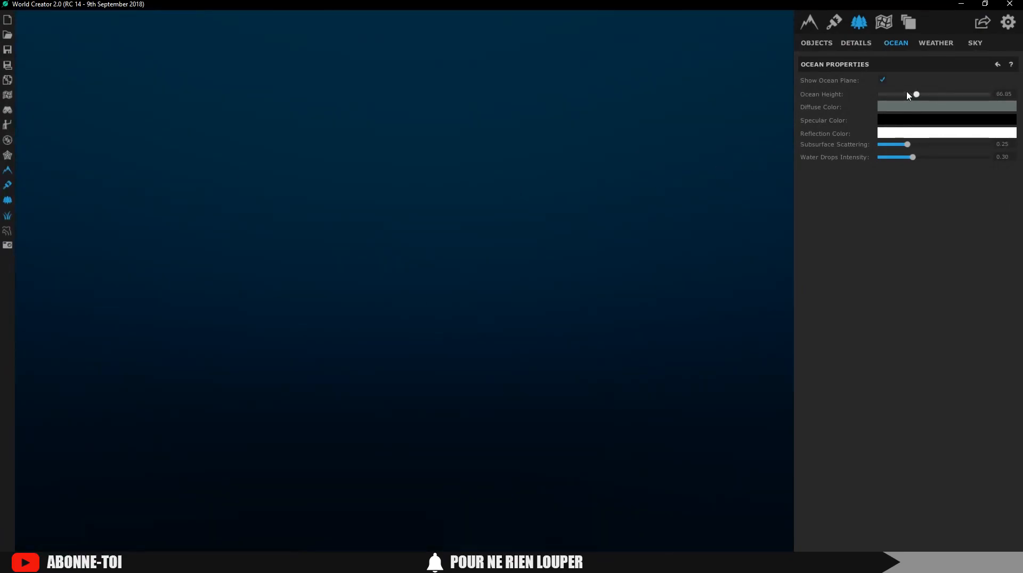
{"action": "left_click_drag", "start_coordinate": [908, 94], "coordinate": [934, 94]}
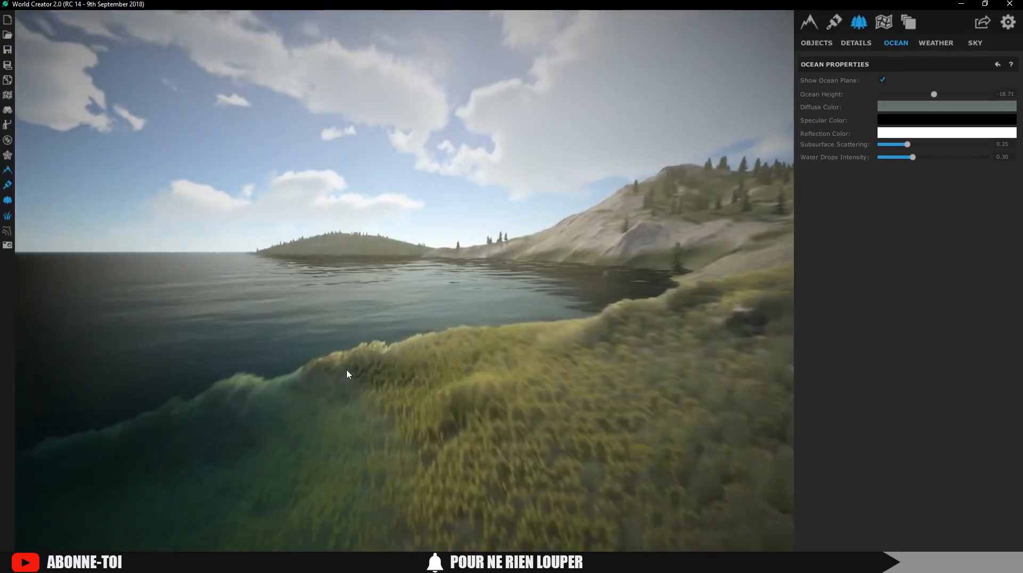
{"action": "right_click_drag", "start_coordinate": [346, 371], "coordinate": [515, 365]}
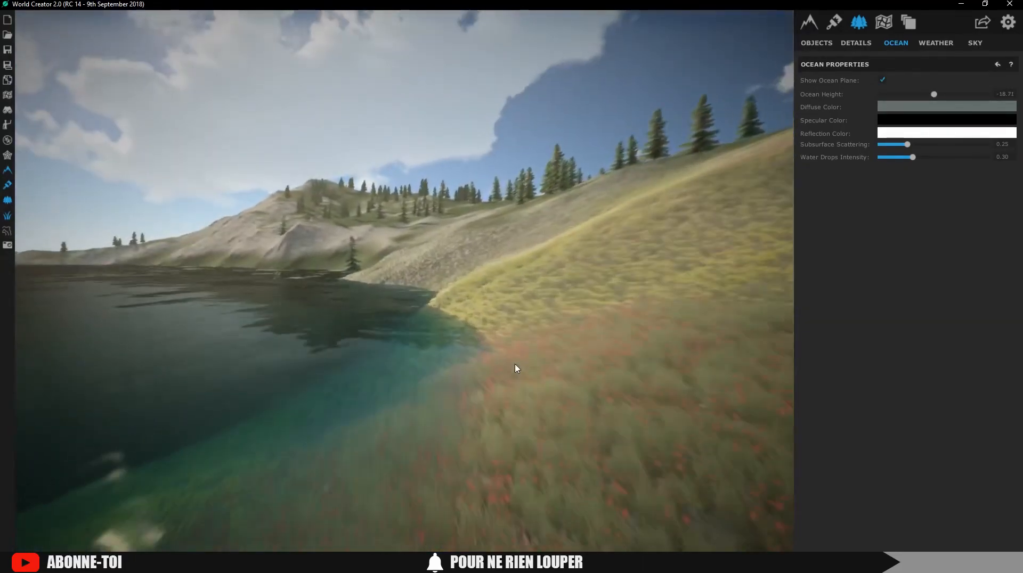
{"action": "key", "text": "w"}
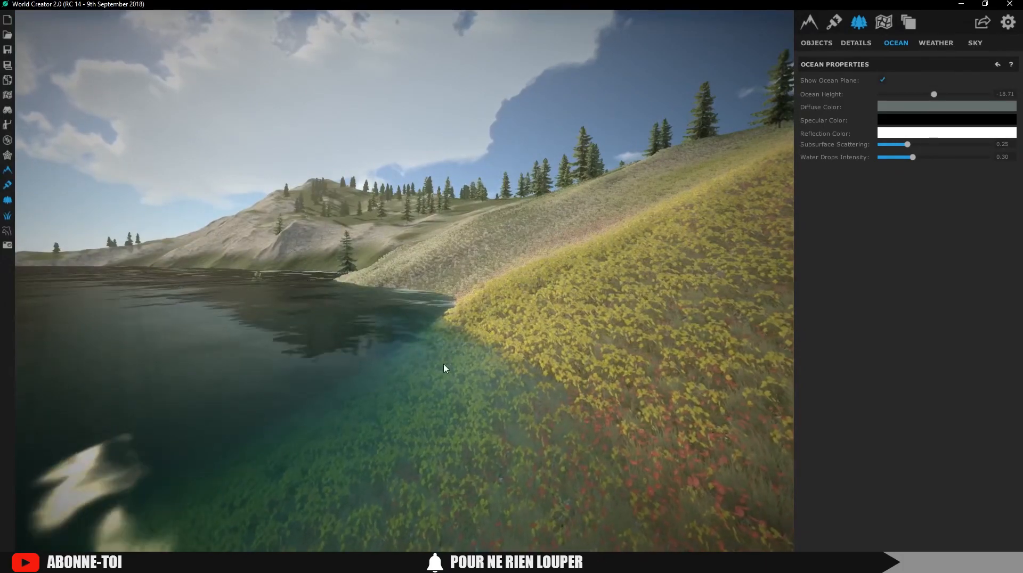
{"action": "right_click_drag", "start_coordinate": [446, 369], "coordinate": [489, 347]}
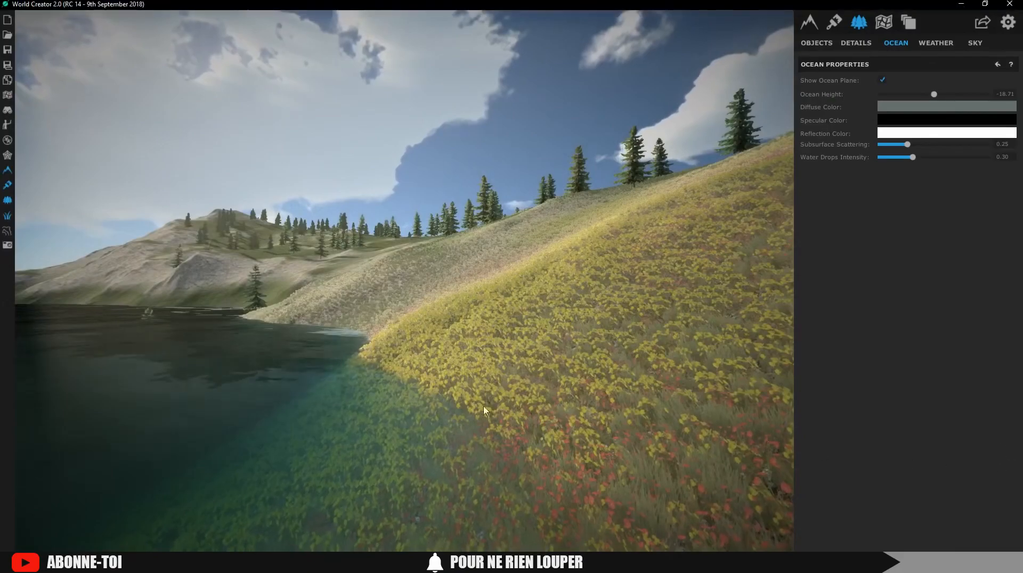
{"action": "right_click_drag", "start_coordinate": [431, 395], "coordinate": [2, 456]}
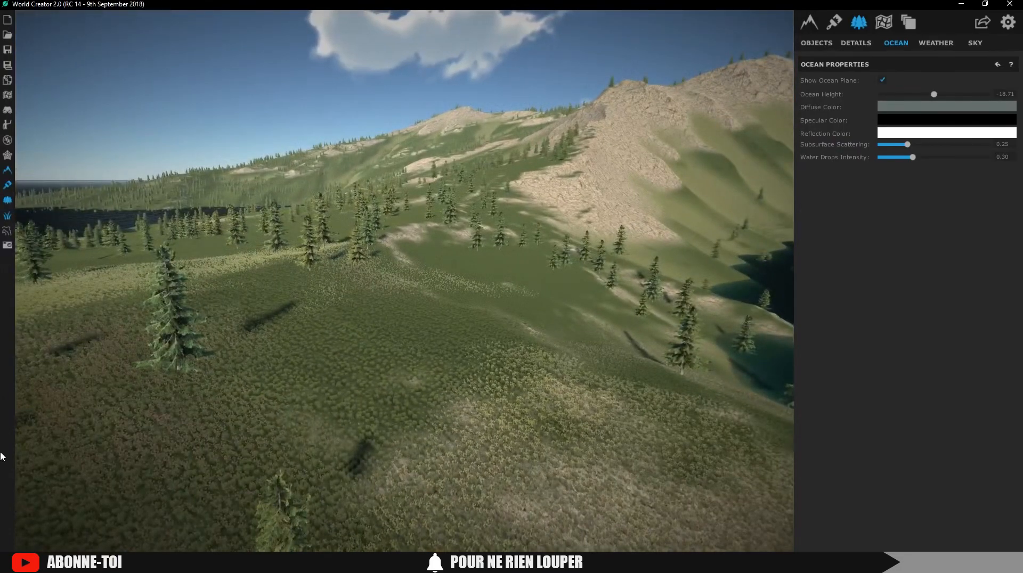